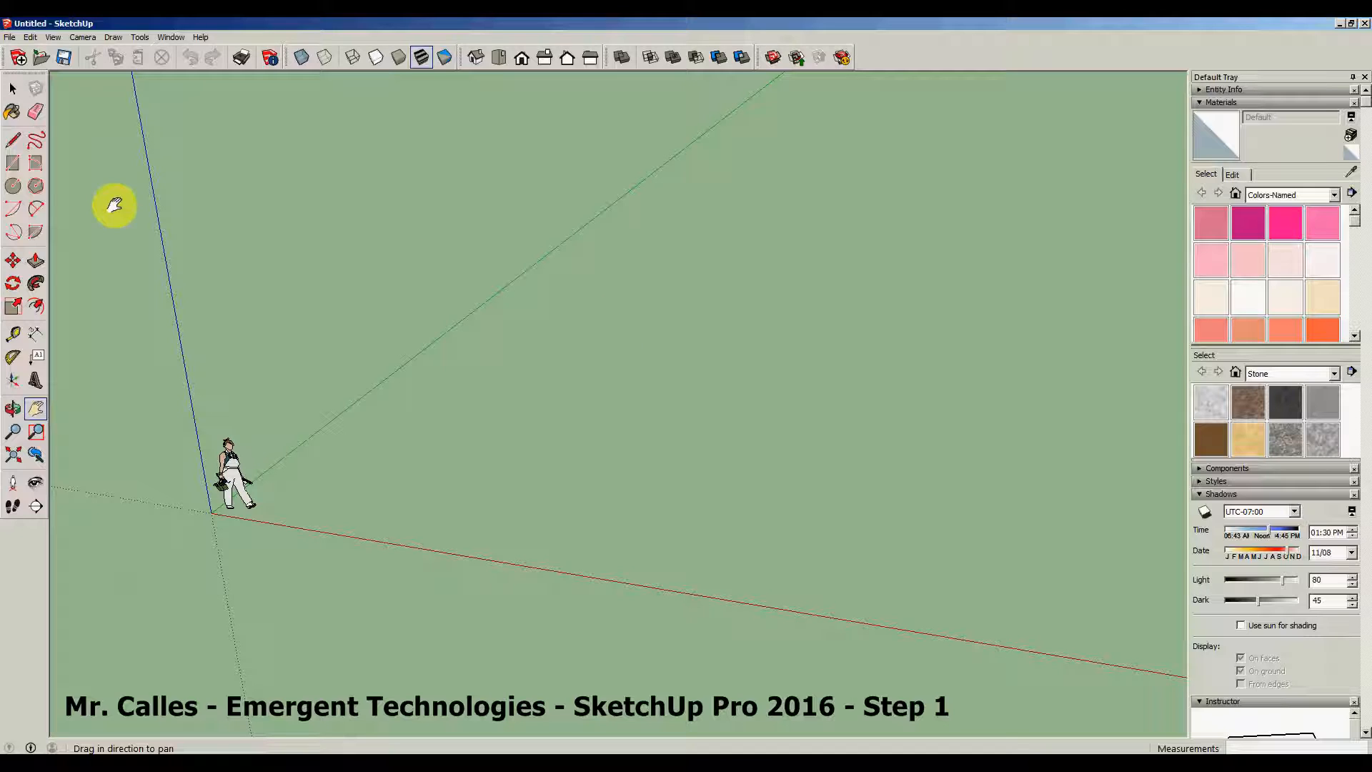
Draw a 25' by 50' rectangle on the ground beside the axes as the building's floor.
click(14, 163)
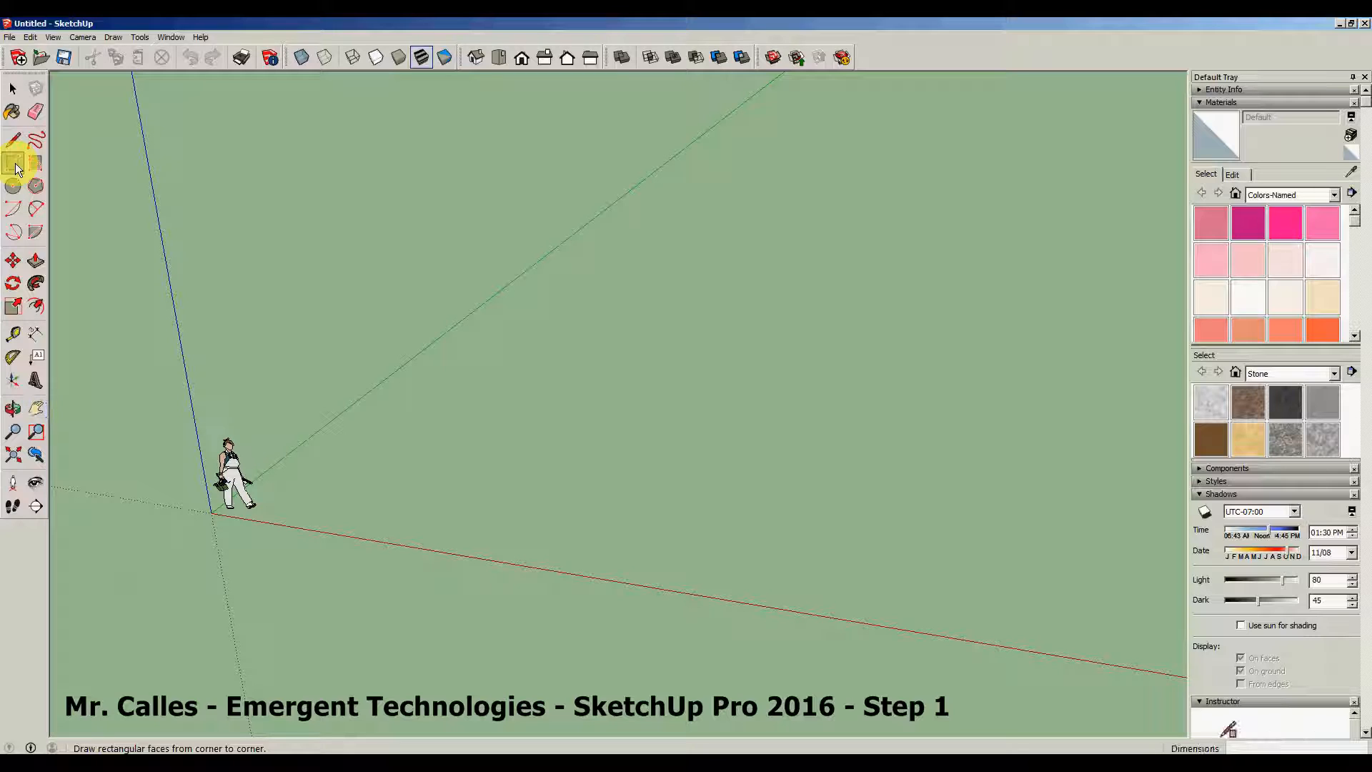
click(391, 466)
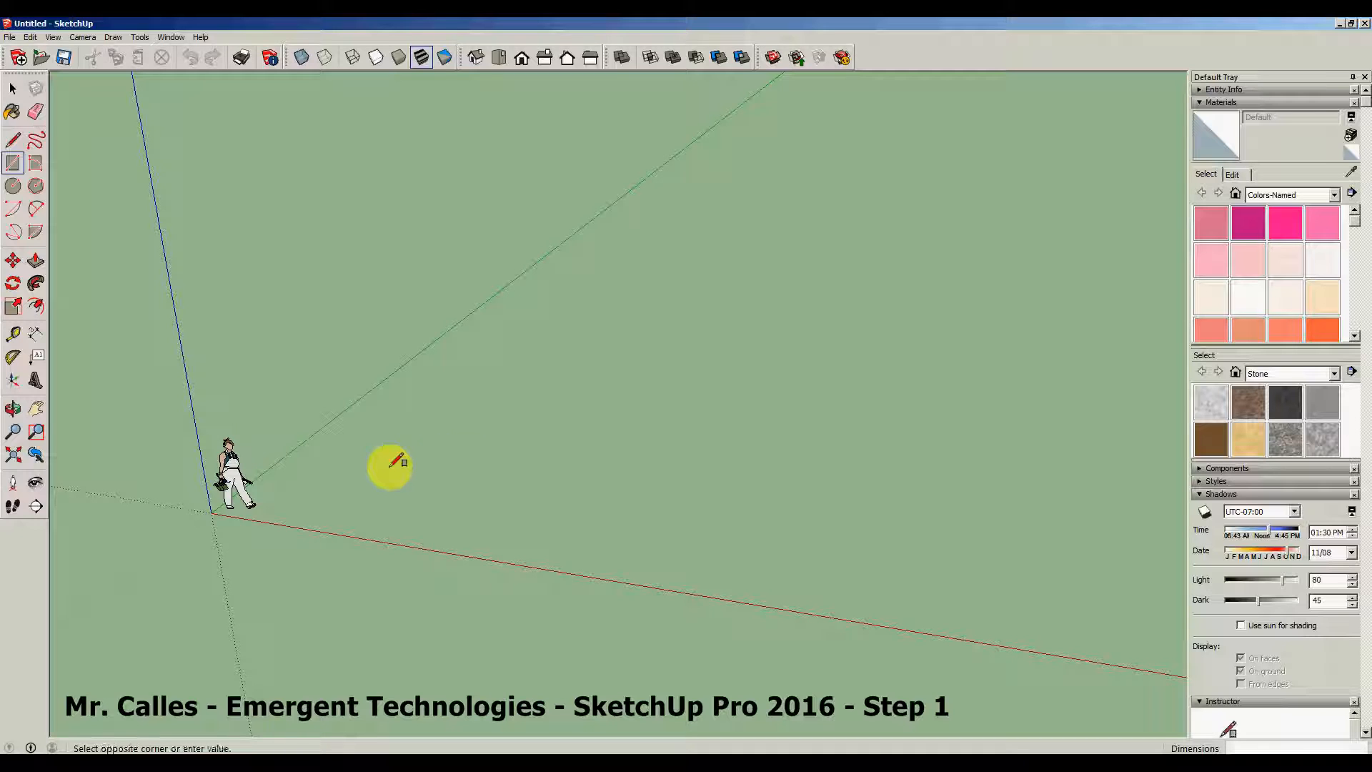
click(870, 322)
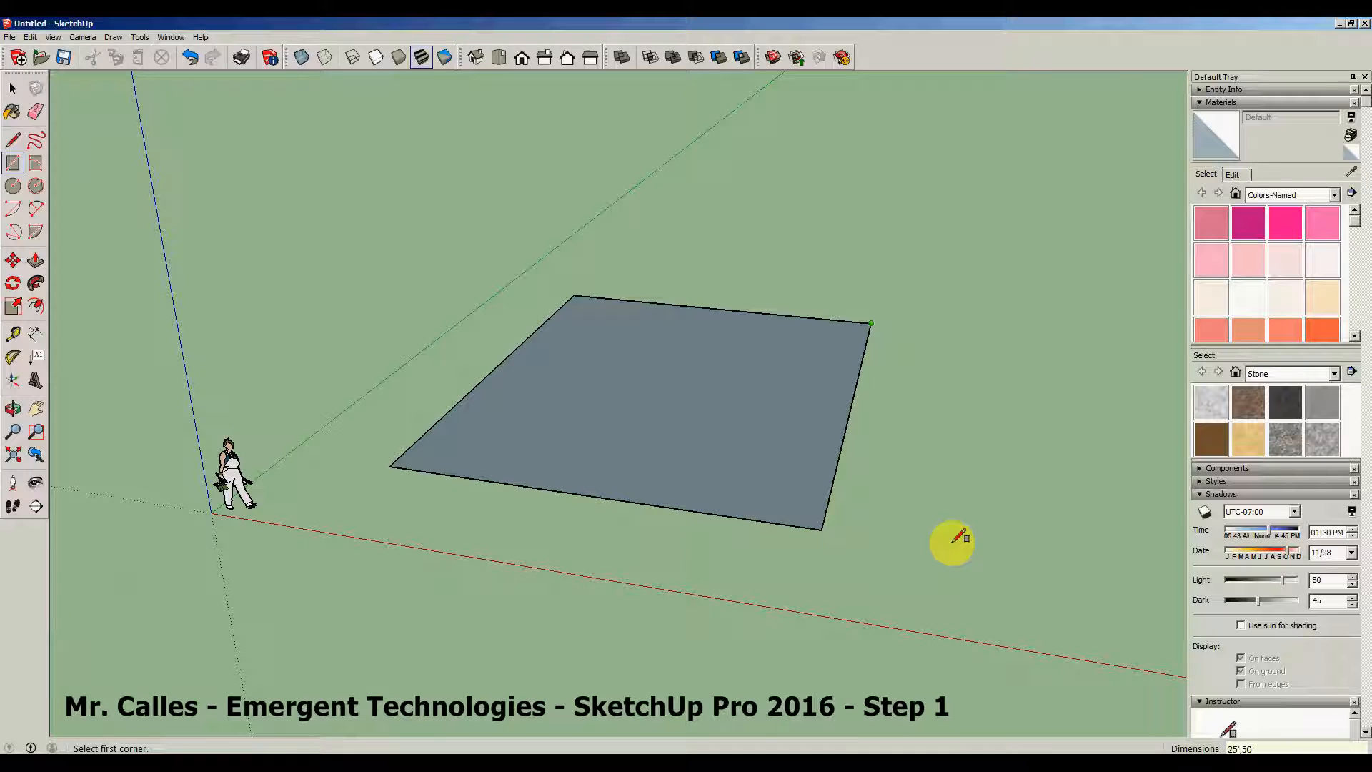
key(Return)
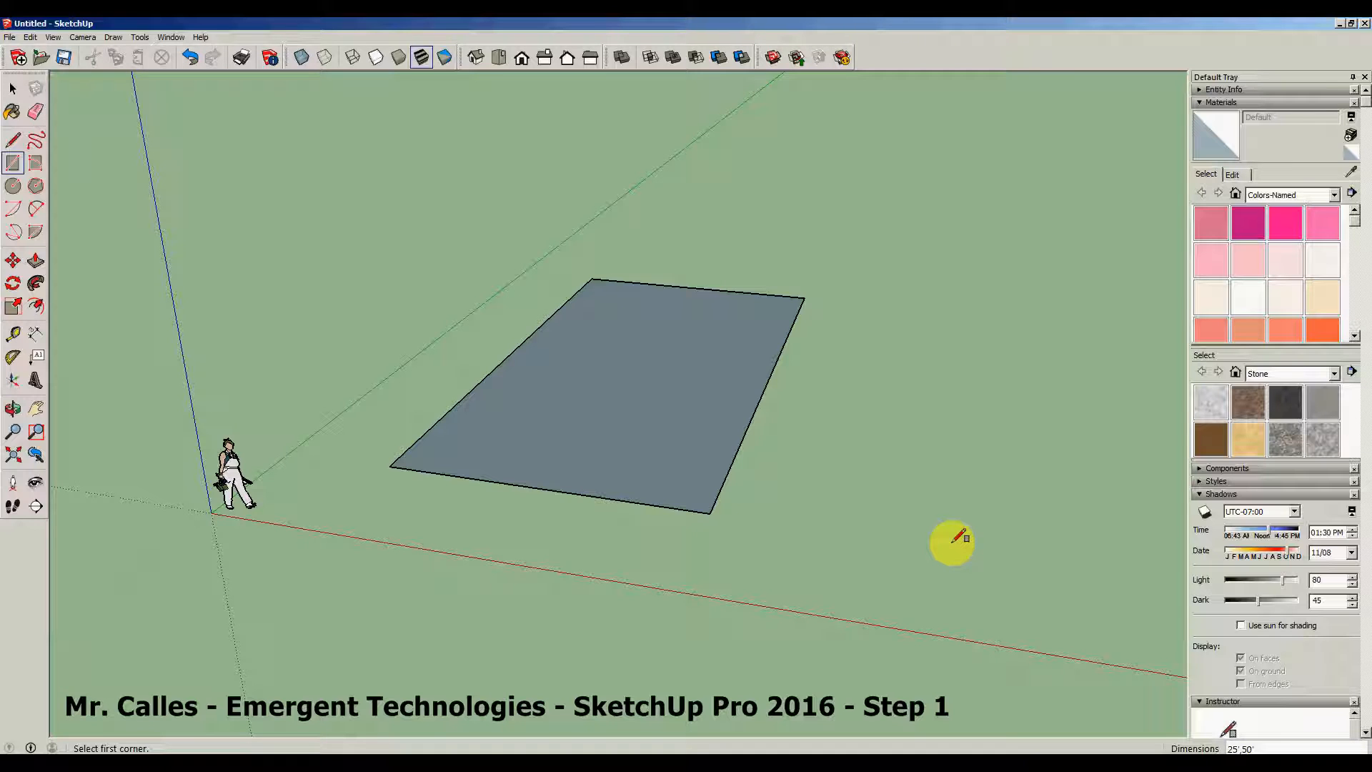
Draw a smaller rectangle of about 47' 8" by 23' 6" just inside the floor's edges to outline the outer walls.
middle_drag(902, 444, 958, 385)
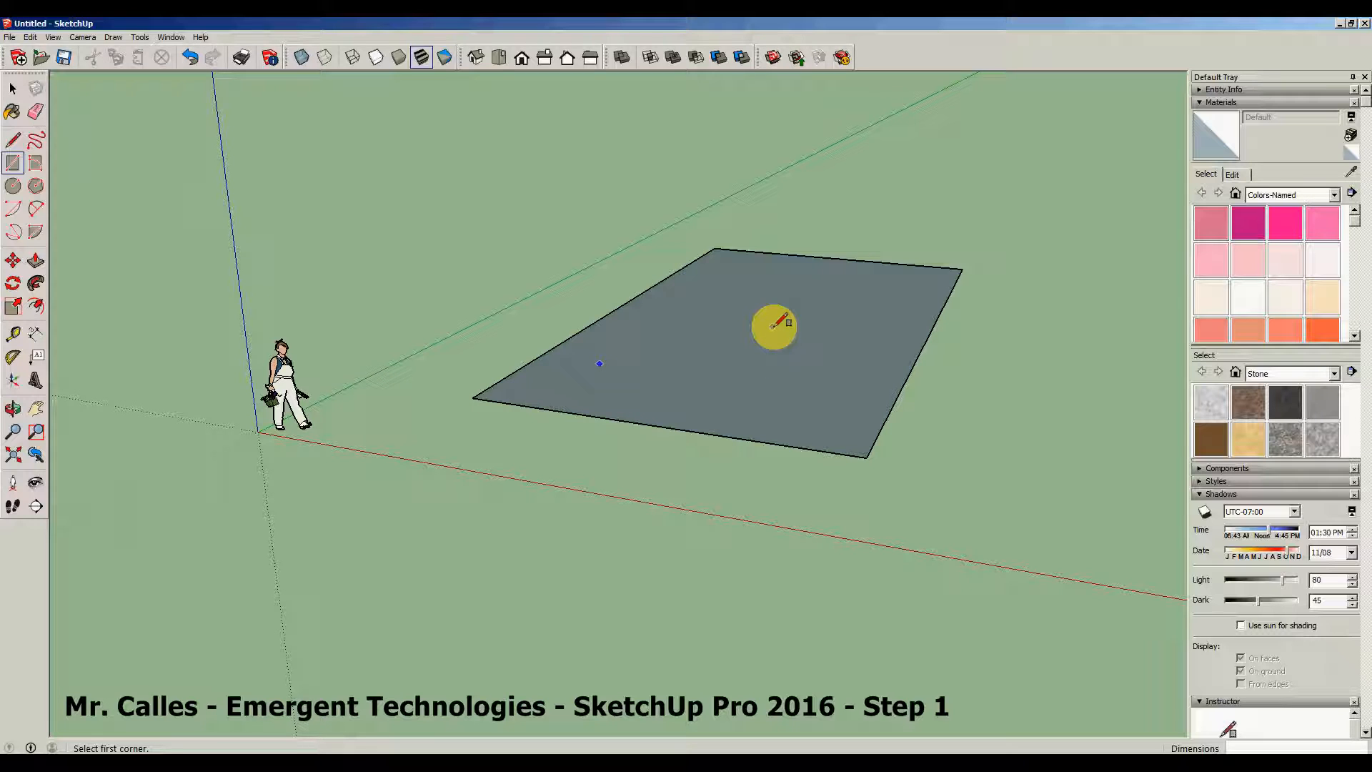
middle_drag(797, 294, 776, 464)
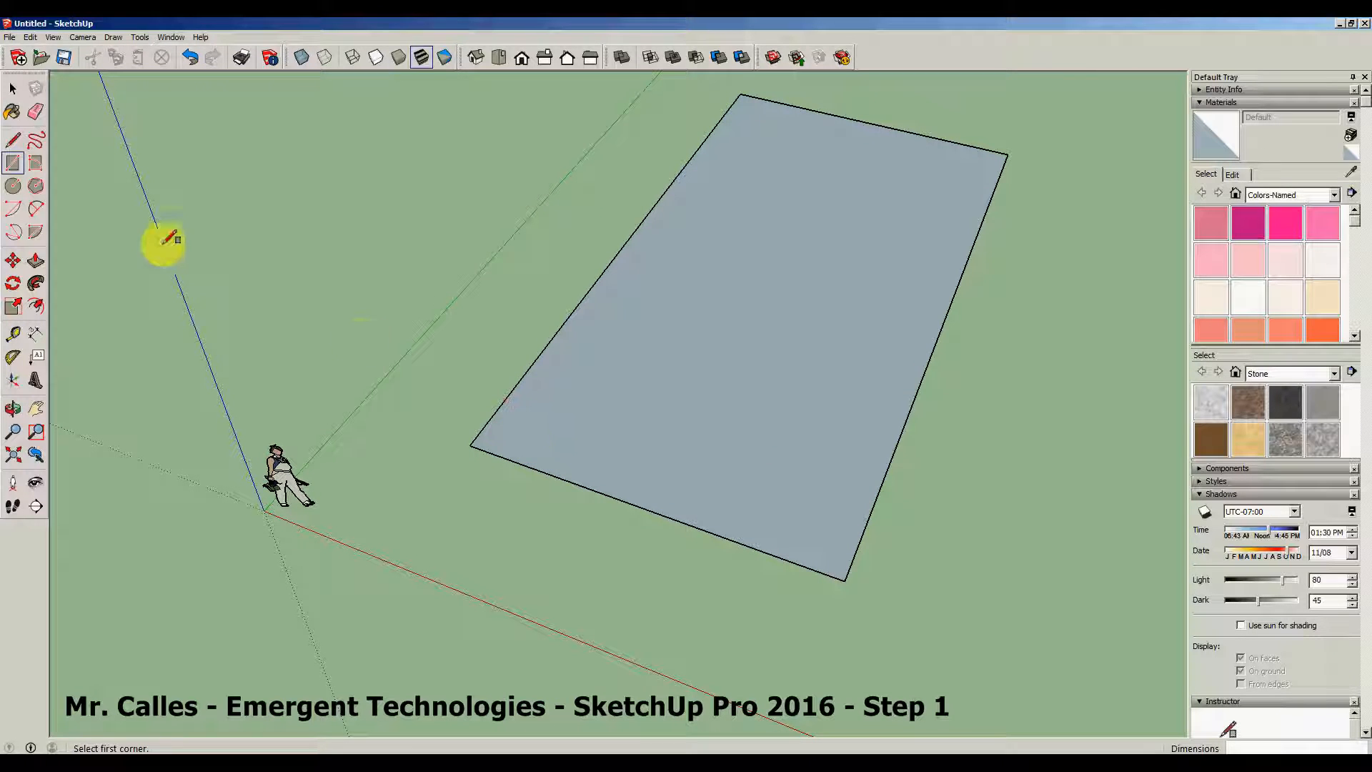
click(489, 440)
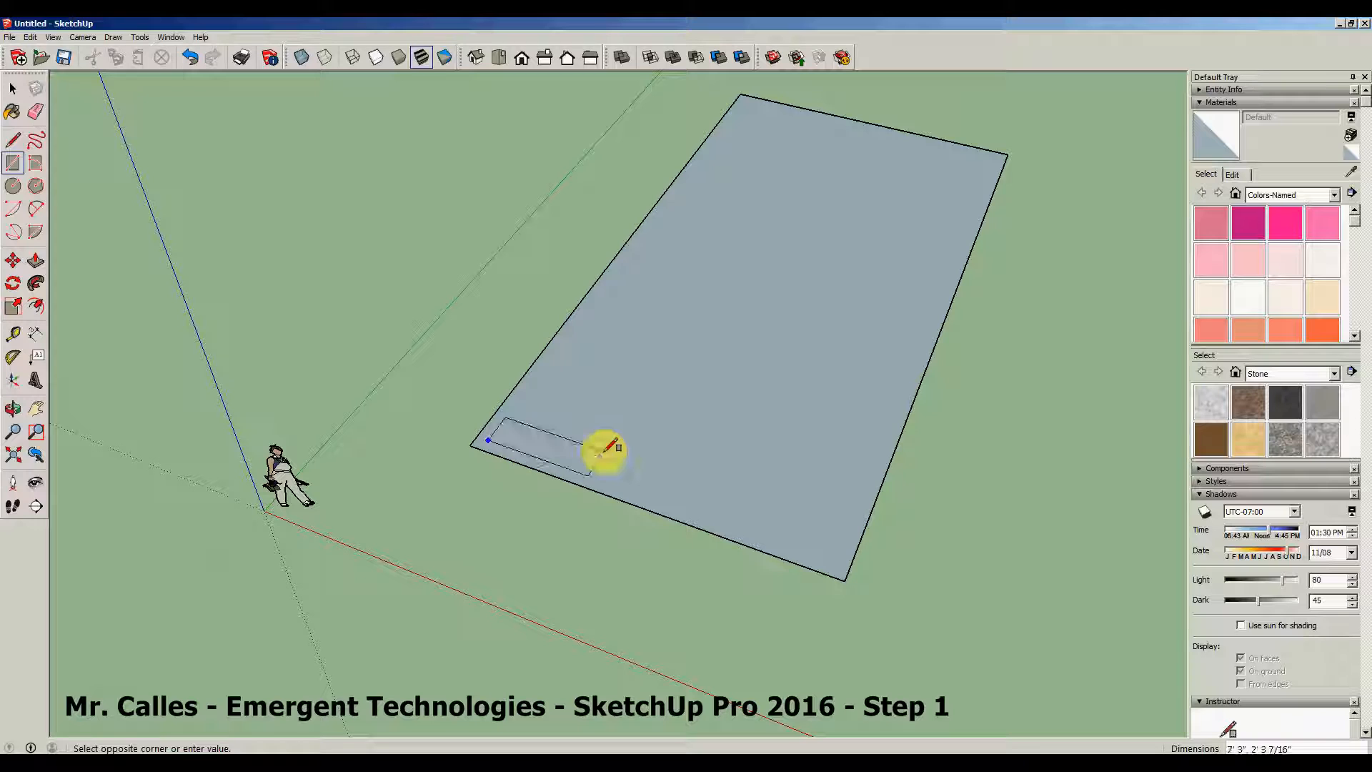
click(1004, 155)
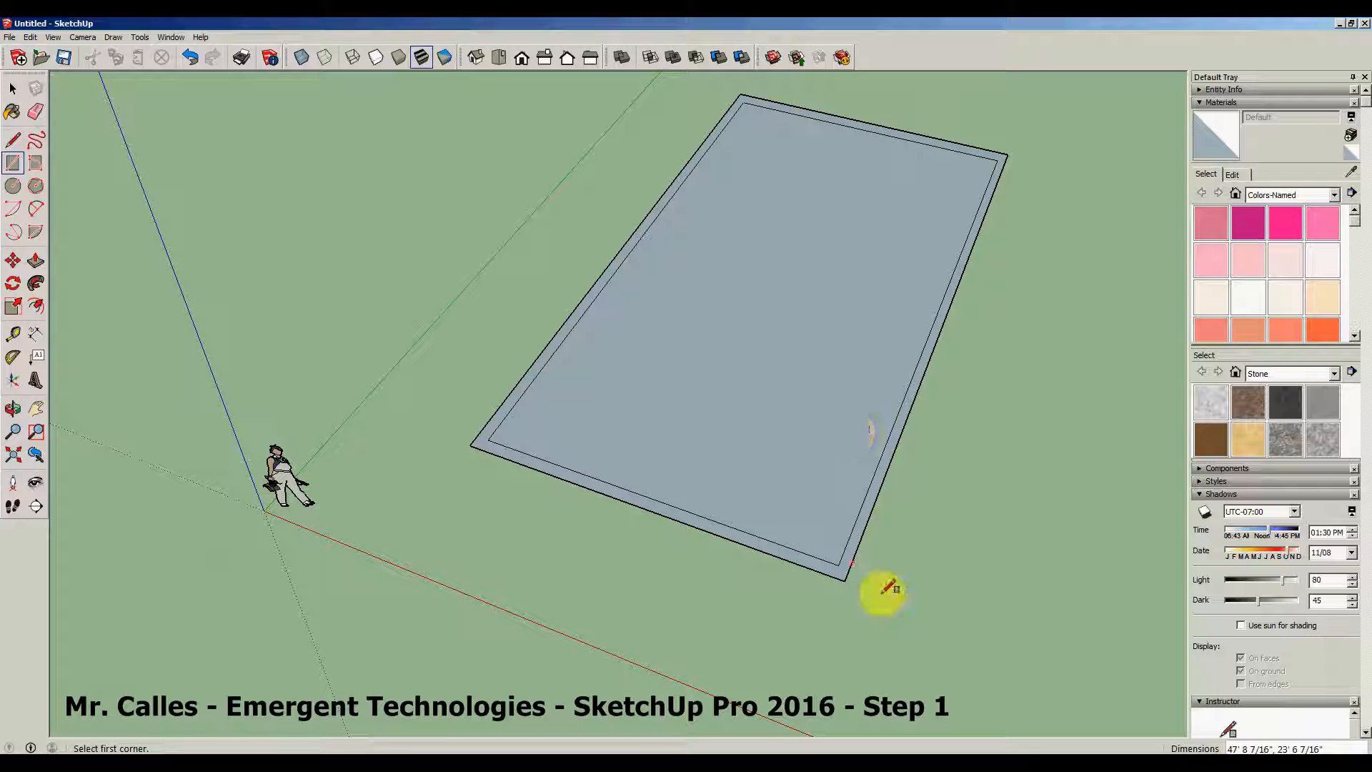
Push/Pull the border strip around the floor upward by about 20' 7" to raise the outer walls.
key(o)
drag(882, 589, 879, 482)
key(r)
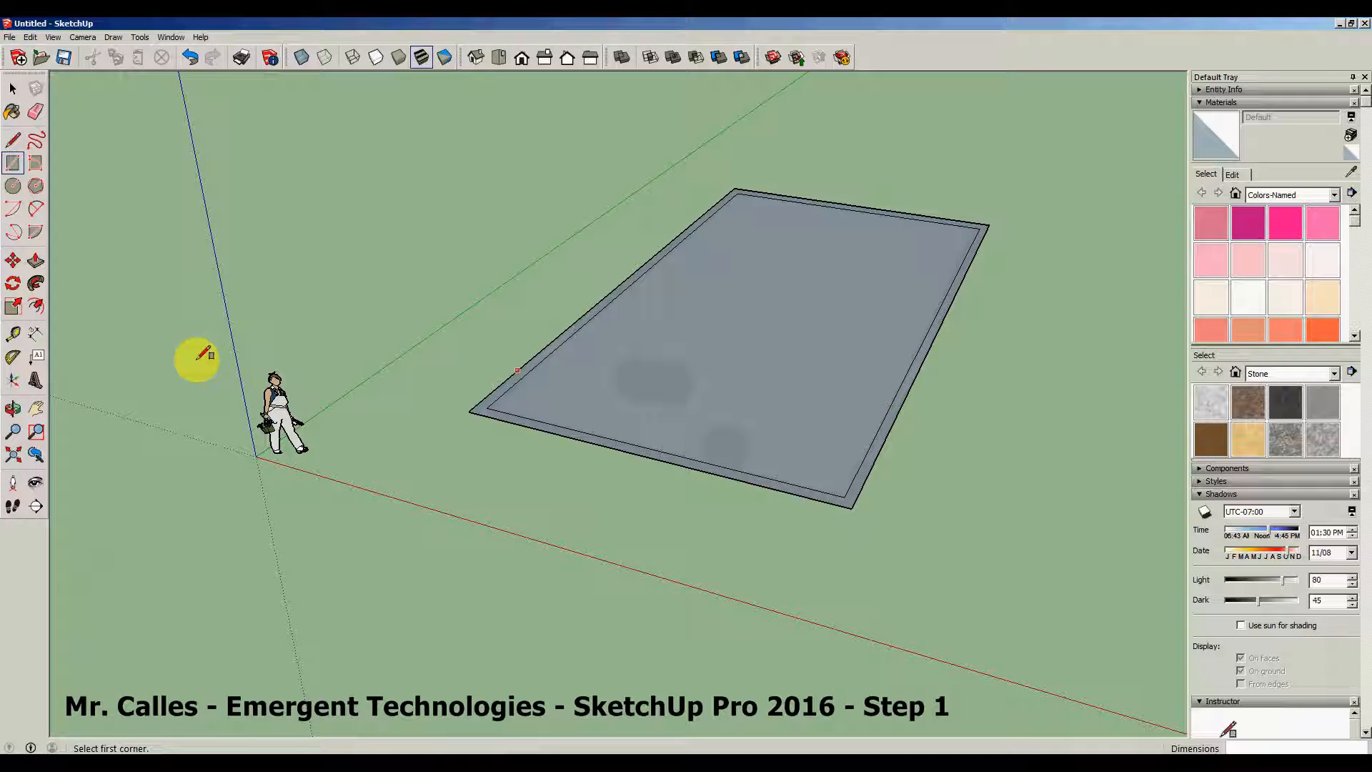
click(36, 262)
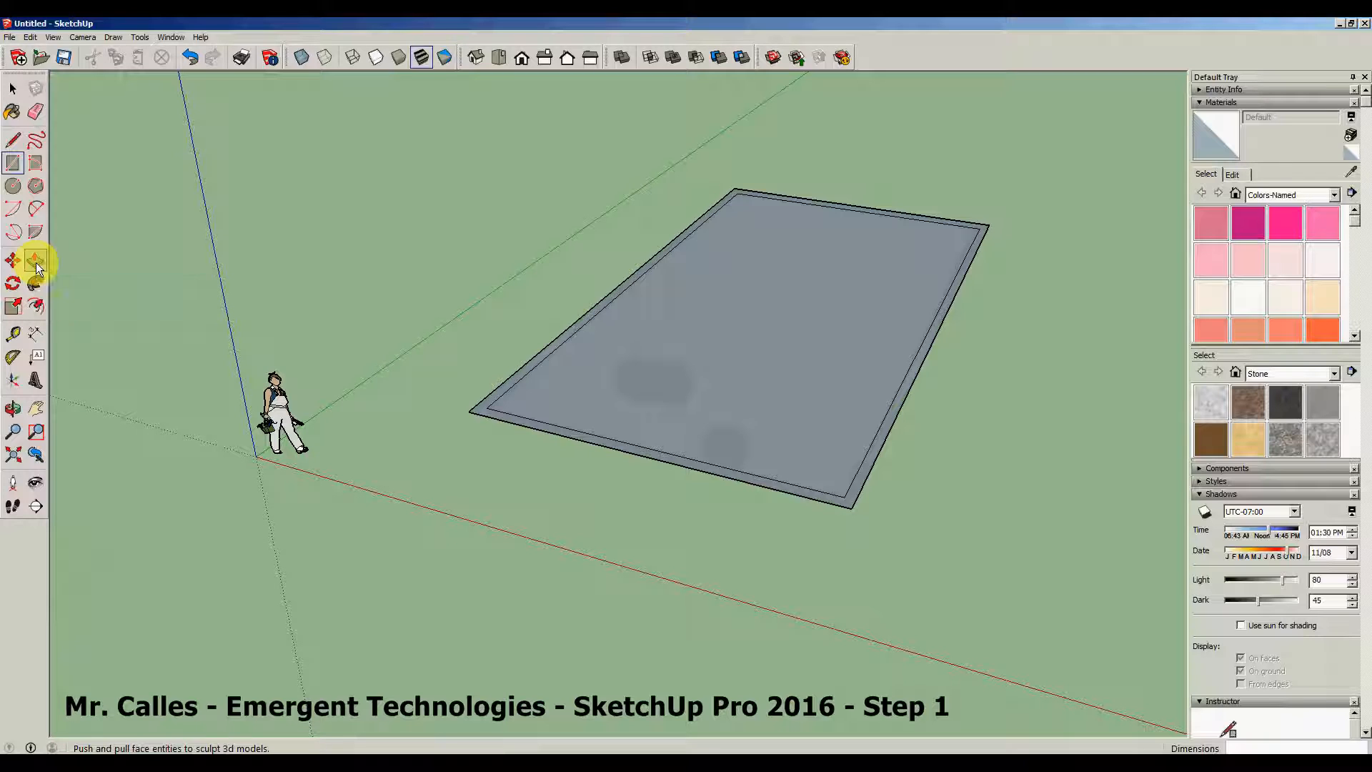
click(875, 451)
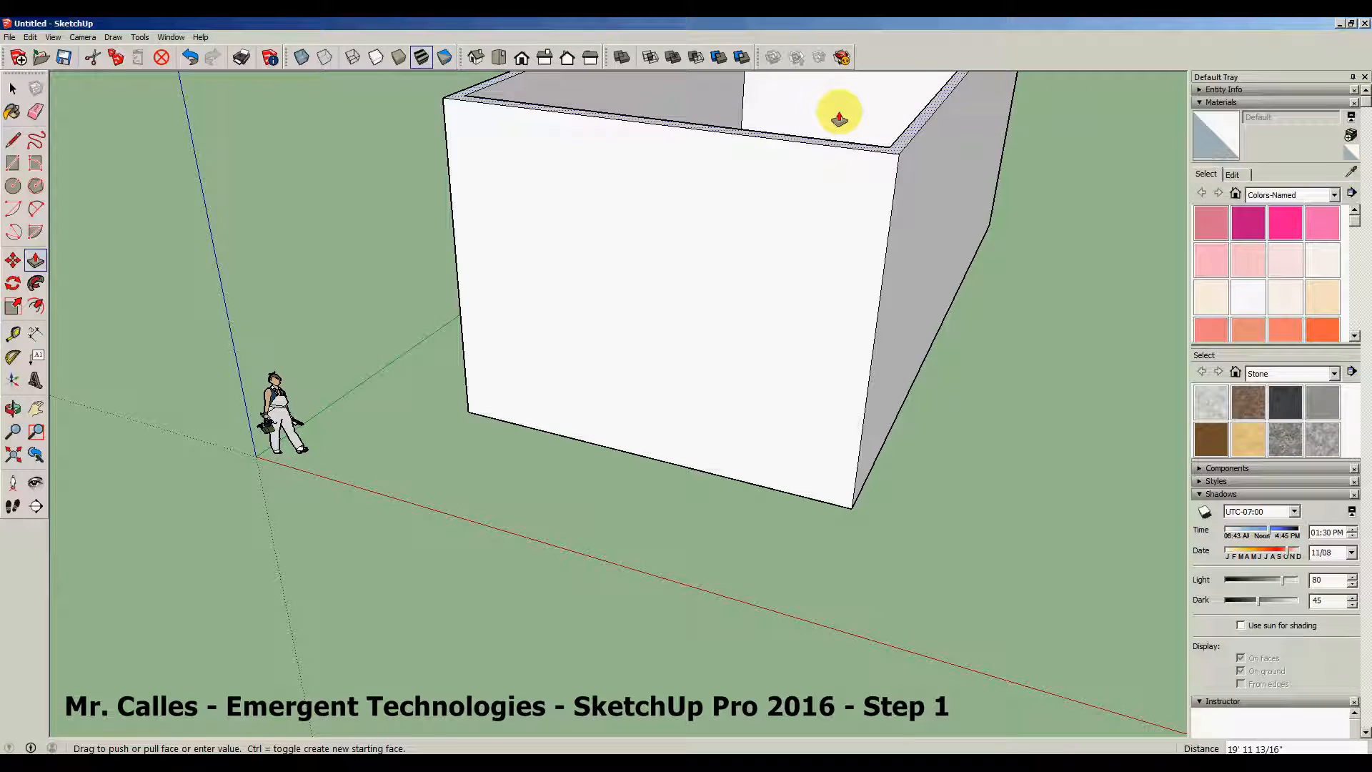
click(841, 106)
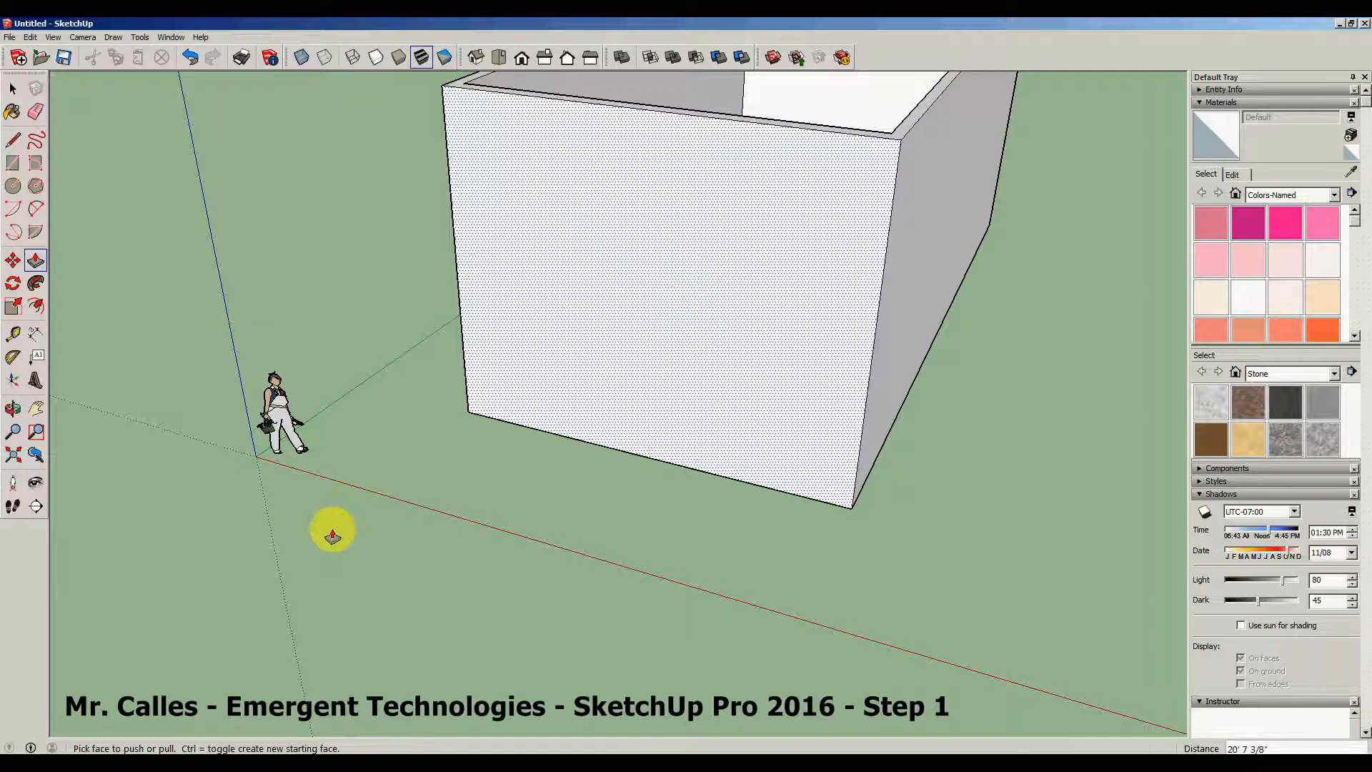
Push the top face of the outer walls down by about 8' 5" to lower the building.
middle_drag(332, 533, 772, 392)
middle_drag(879, 388, 723, 389)
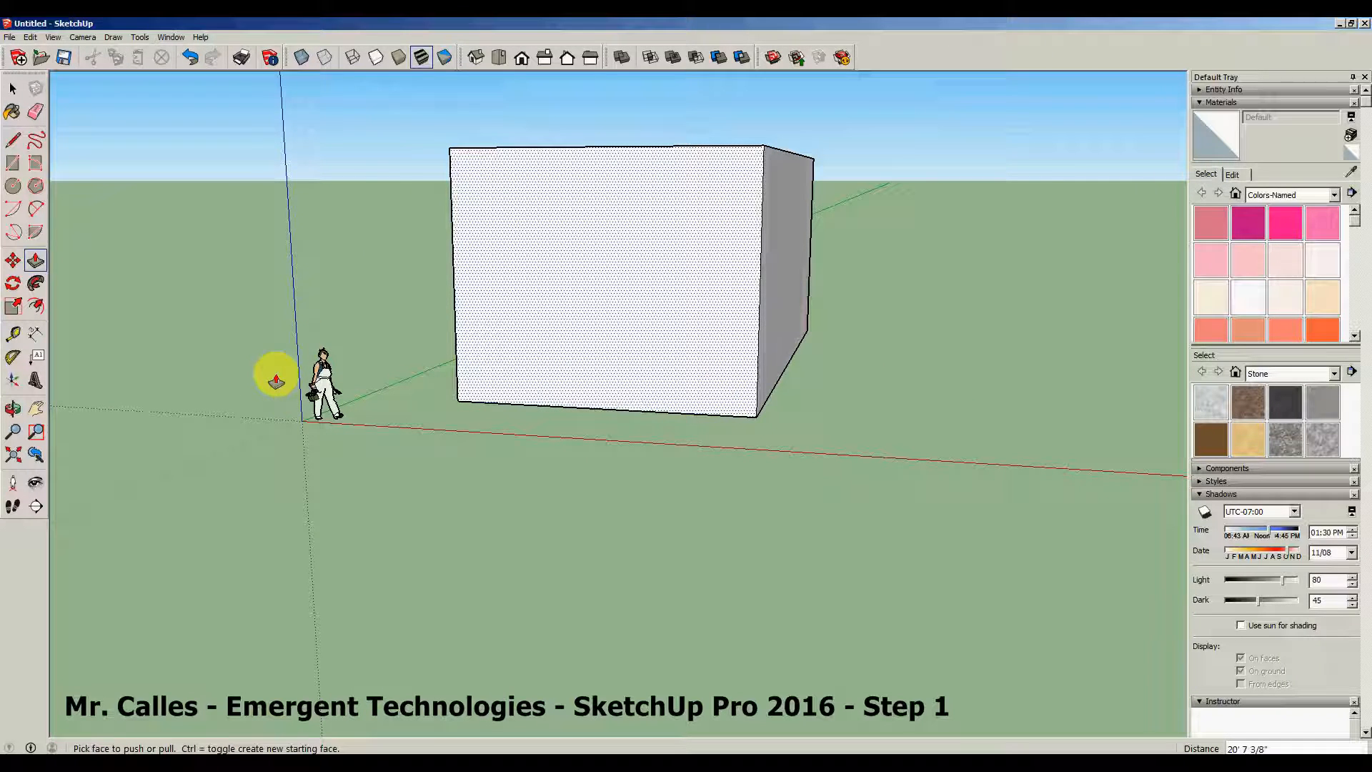
middle_drag(873, 322, 830, 358)
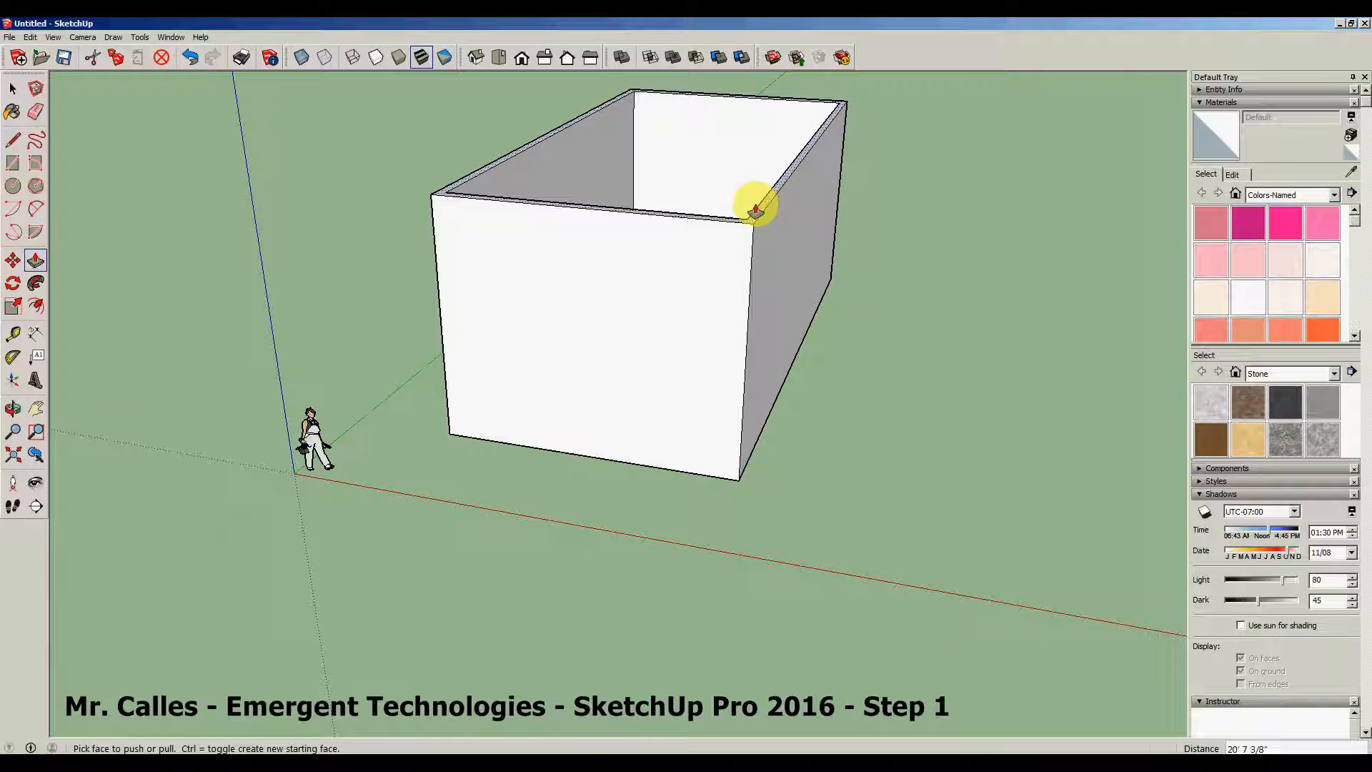
middle_drag(750, 205, 689, 300)
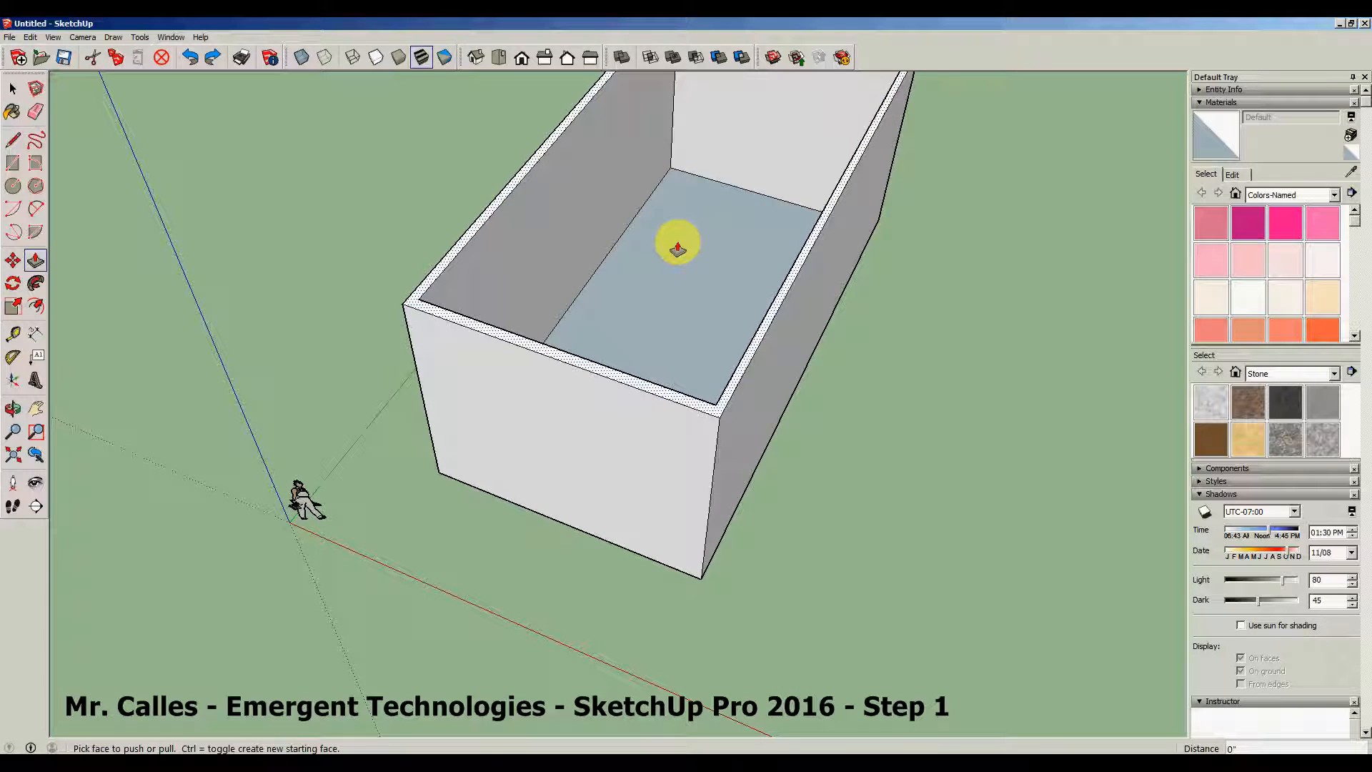
scroll(679, 357, up, 3)
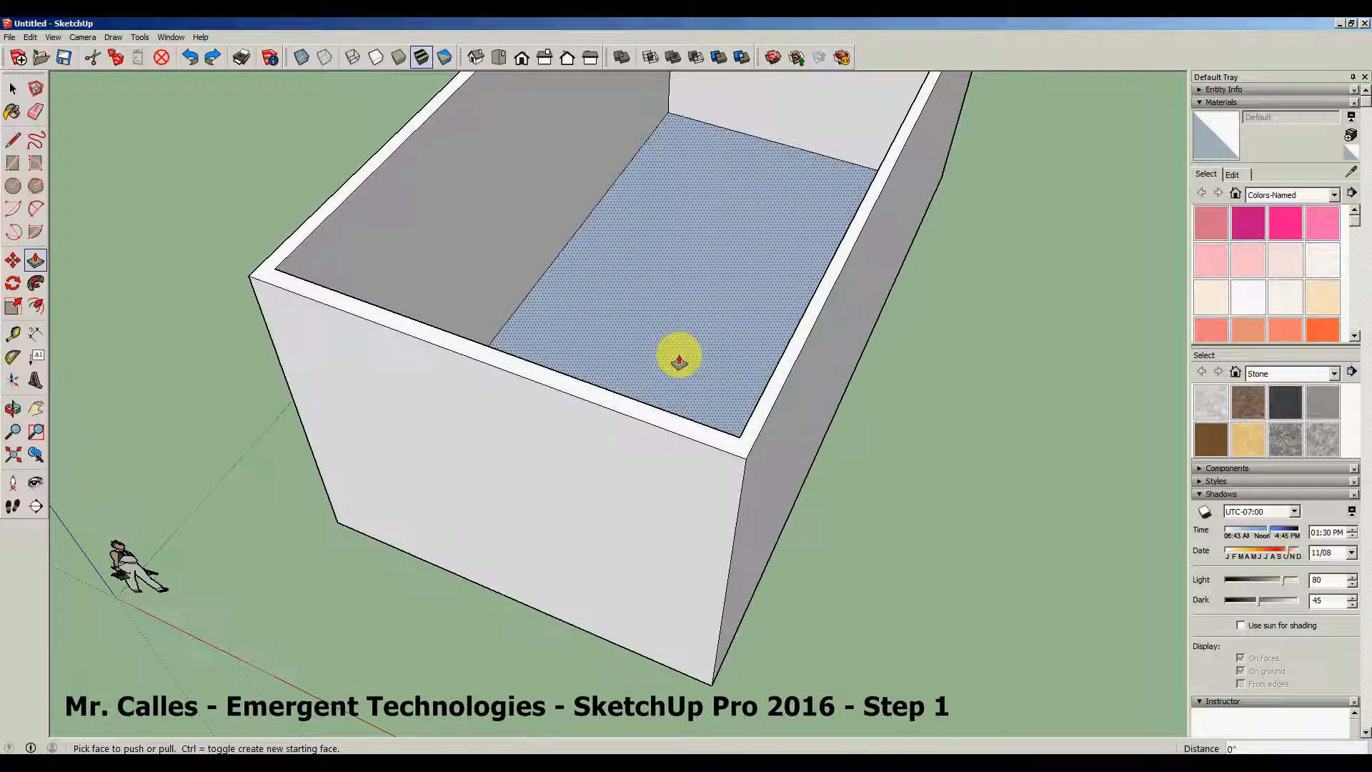
scroll(831, 323, up, 2)
click(829, 319)
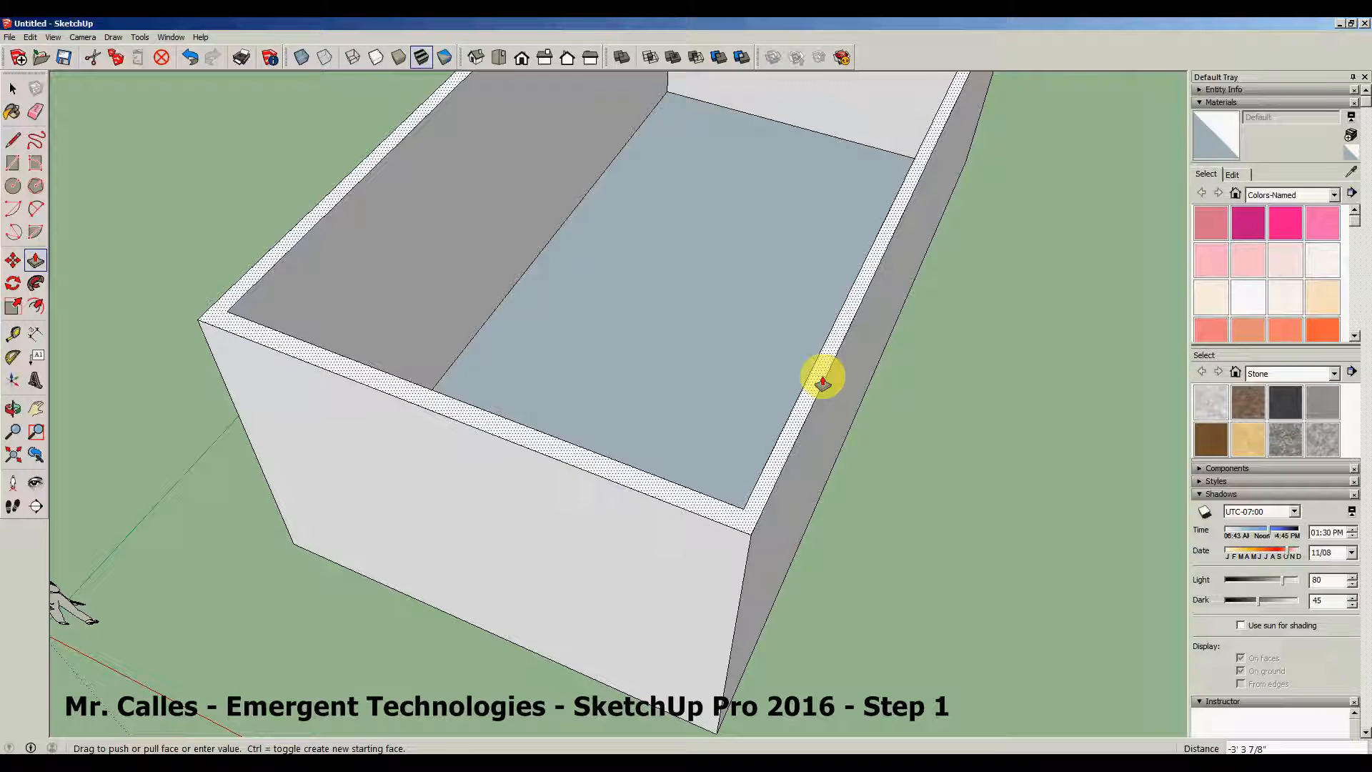
click(803, 457)
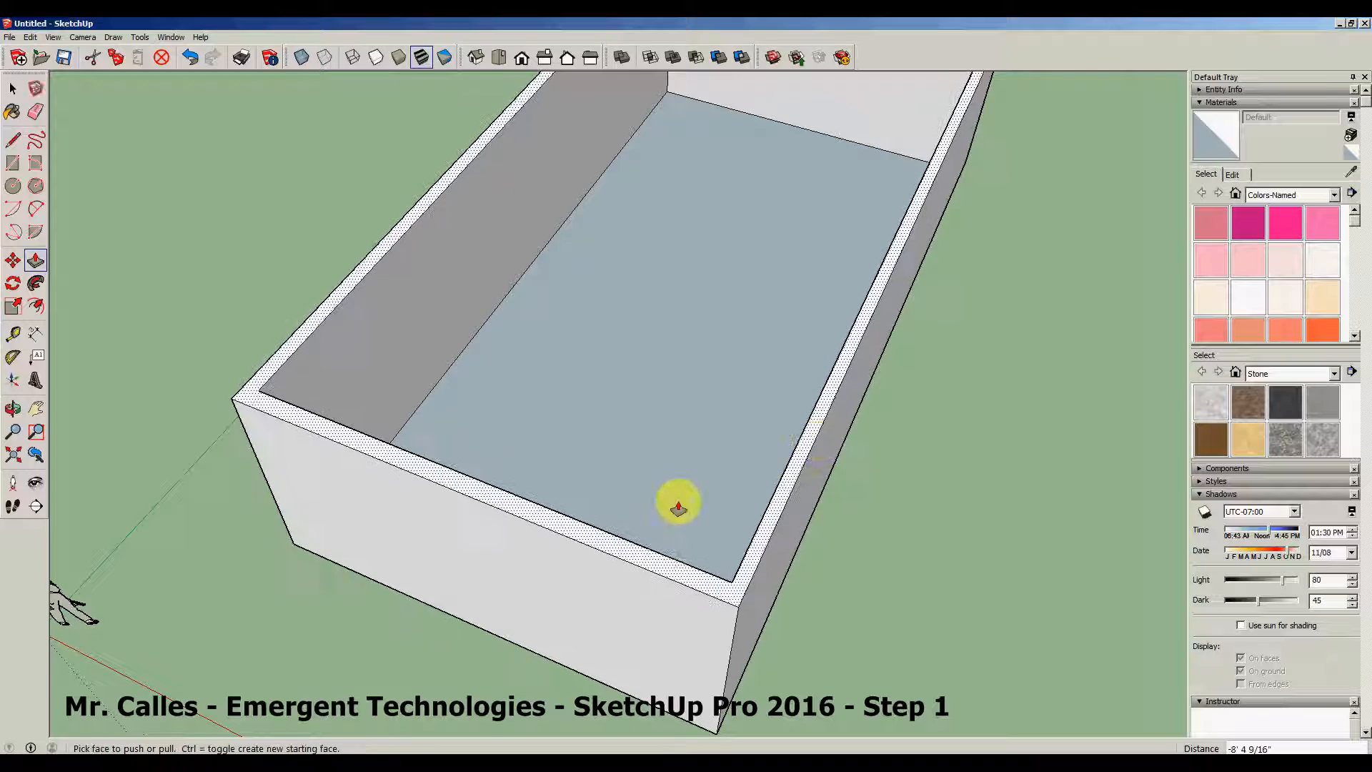
Thin the short wall farthest from the origin by pushing its inner face outward about 7 5/8".
middle_drag(216, 608, 300, 468)
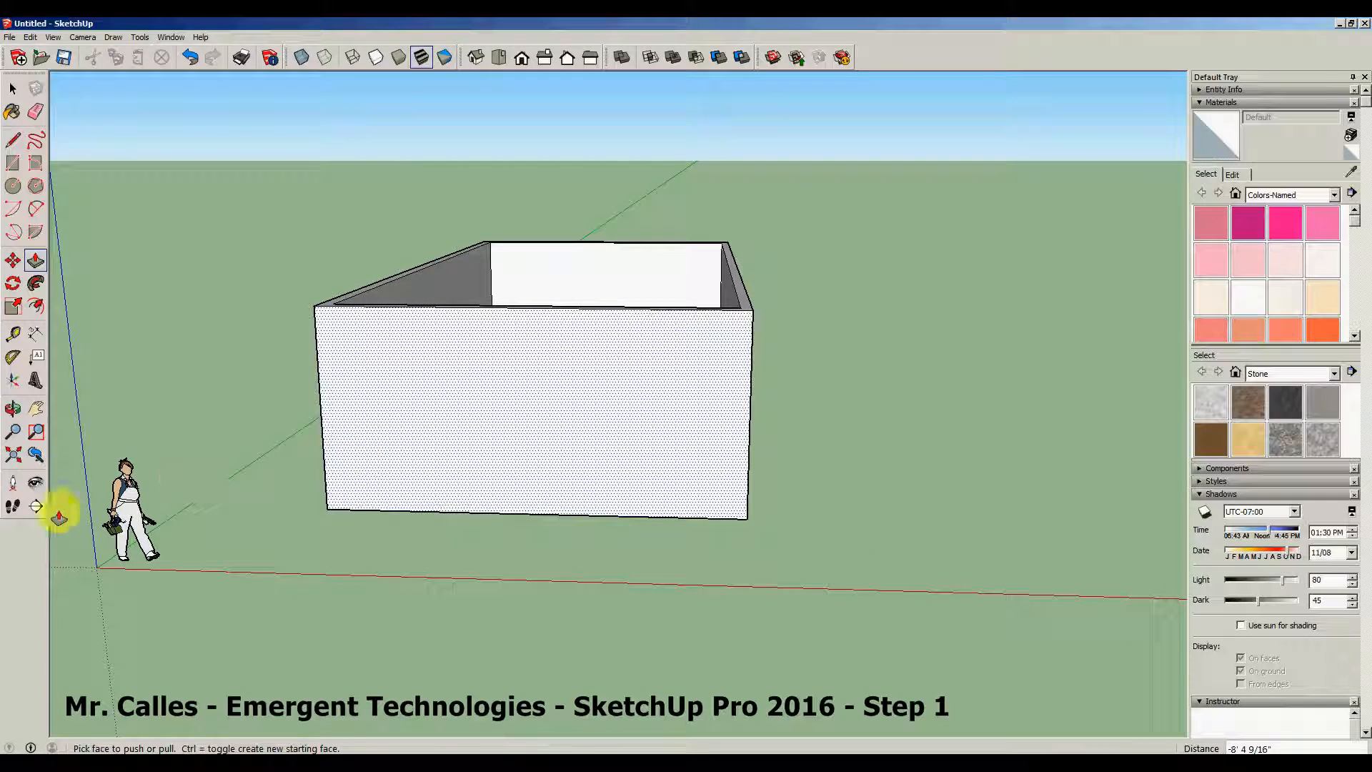
key(o)
drag(453, 505, 1065, 454)
key(p)
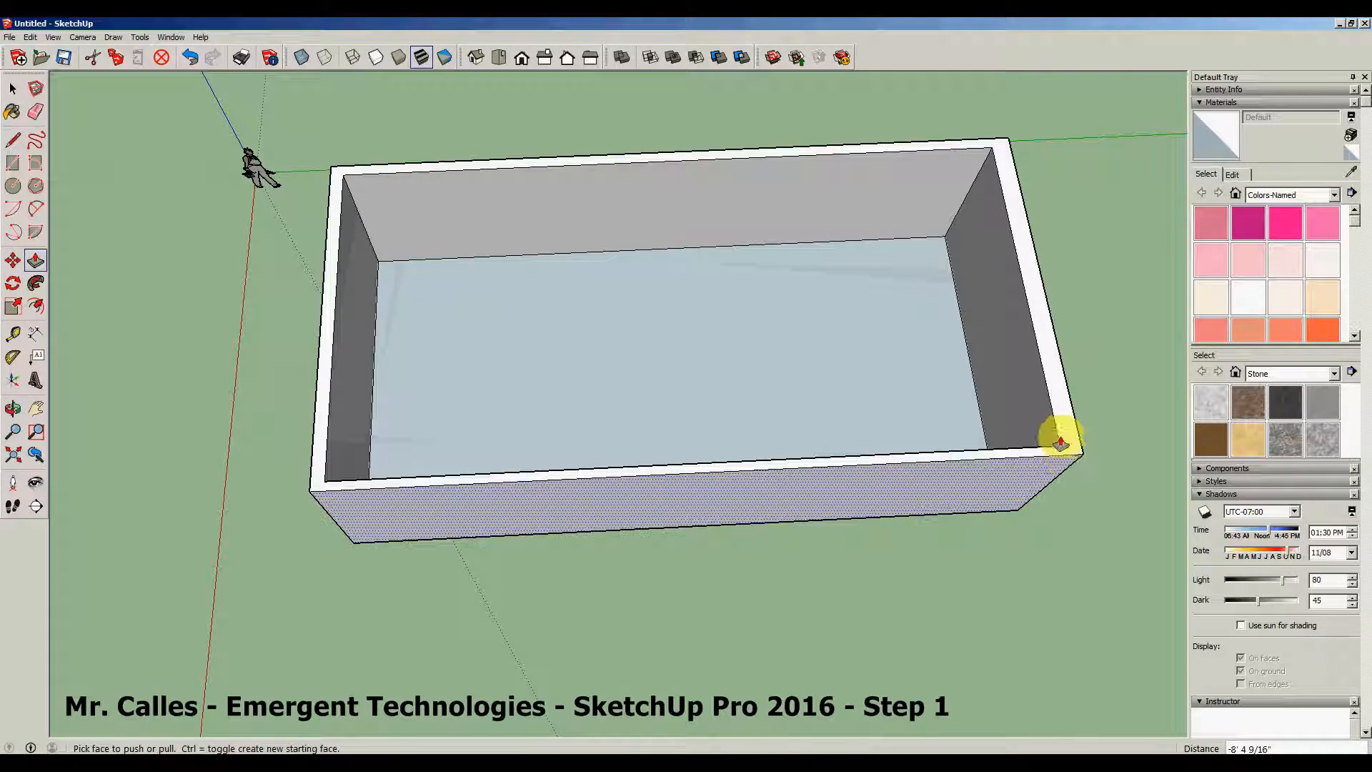
click(986, 275)
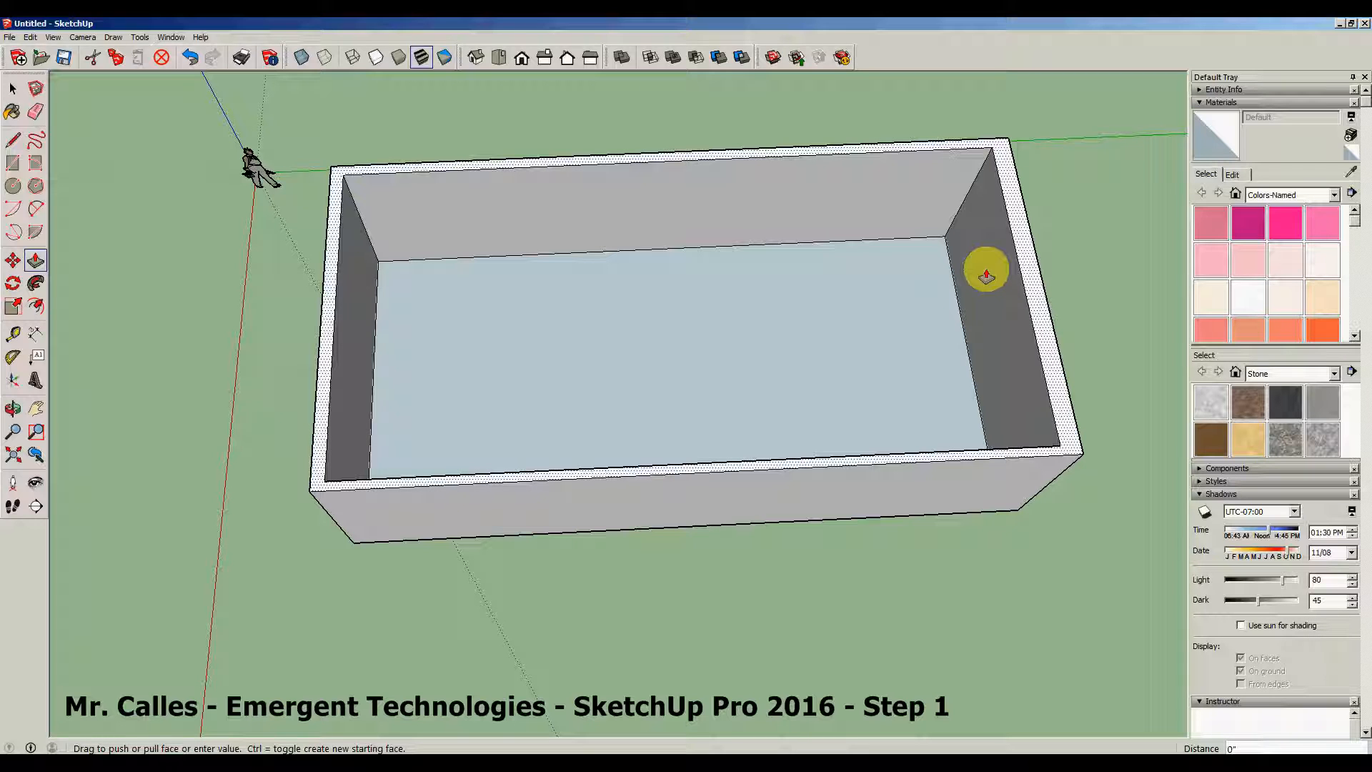
mouse_move(986, 276)
mouse_down()
mouse_move(790, 281)
mouse_move(989, 276)
mouse_move(925, 297)
mouse_move(995, 295)
mouse_up()
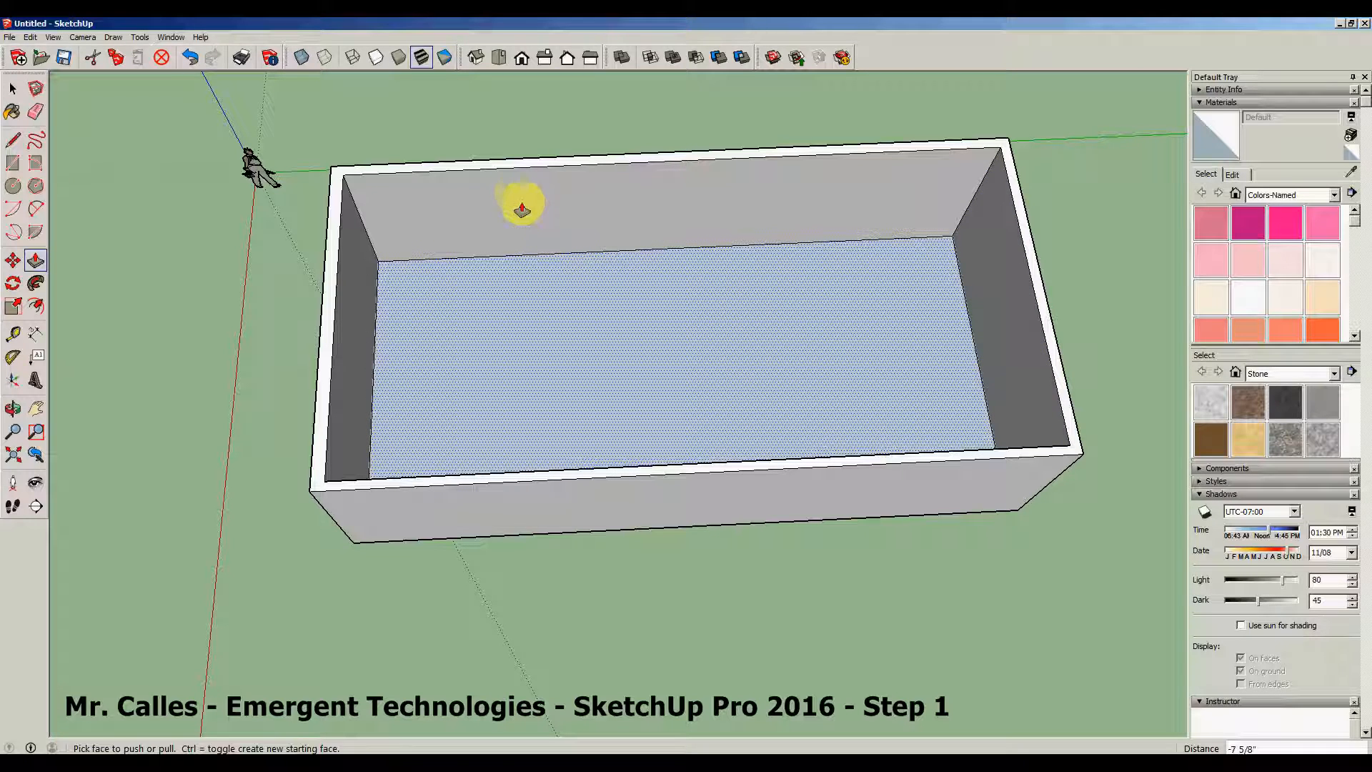
Try to thicken the long wall nearest the green axis inward by about 8' 5", and undo it.
drag(518, 196, 520, 290)
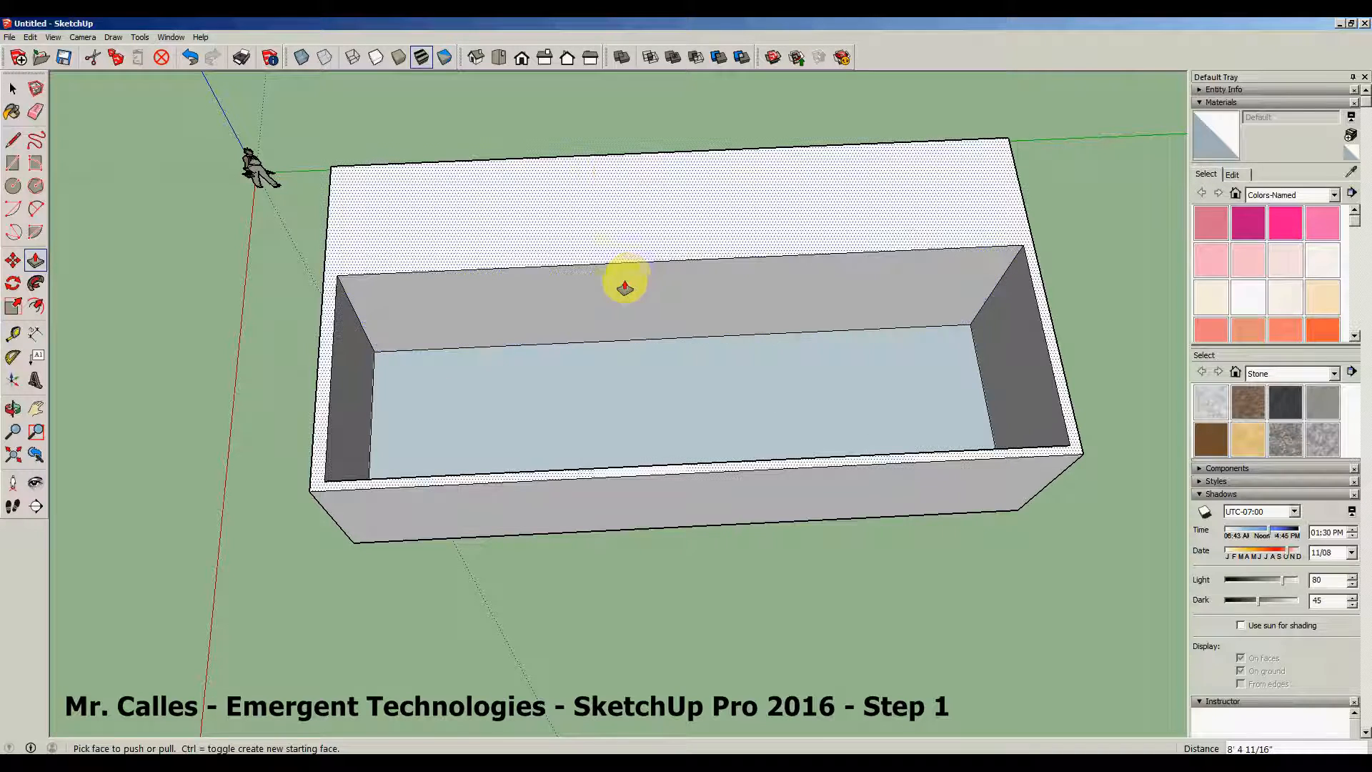
click(191, 55)
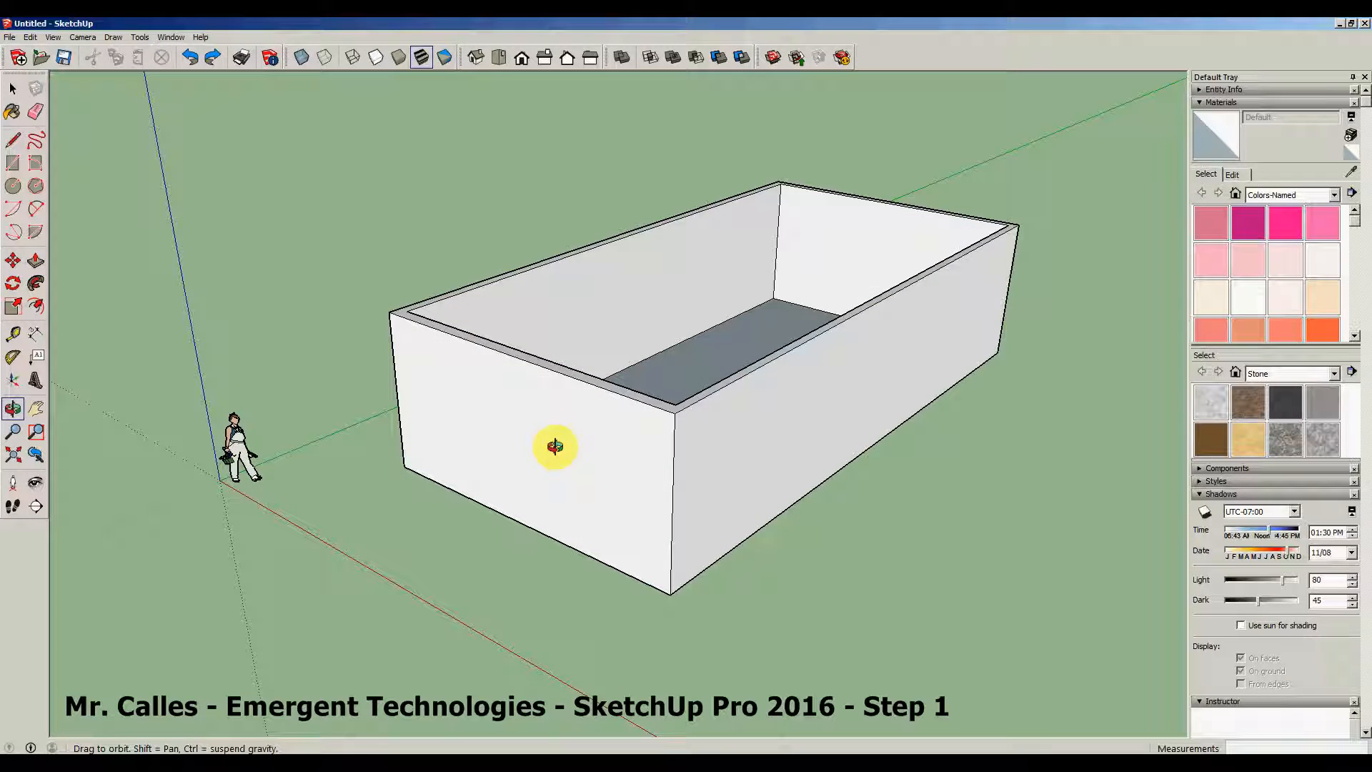
Draw two nested rectangles from the floor's far corner, the inner one about 17' 11" by 12' 10", to outline a room's walls.
drag(554, 446, 556, 449)
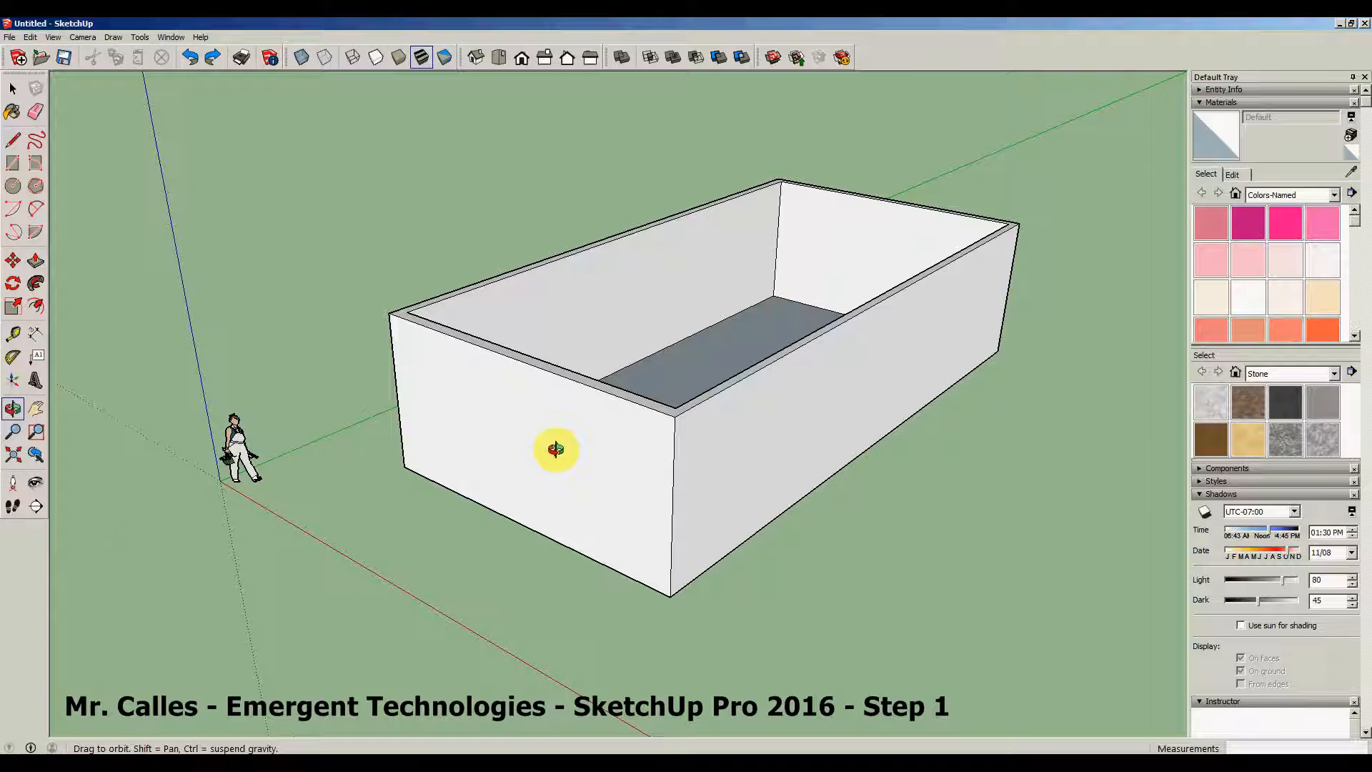
middle_drag(556, 450, 707, 653)
middle_drag(715, 364, 769, 475)
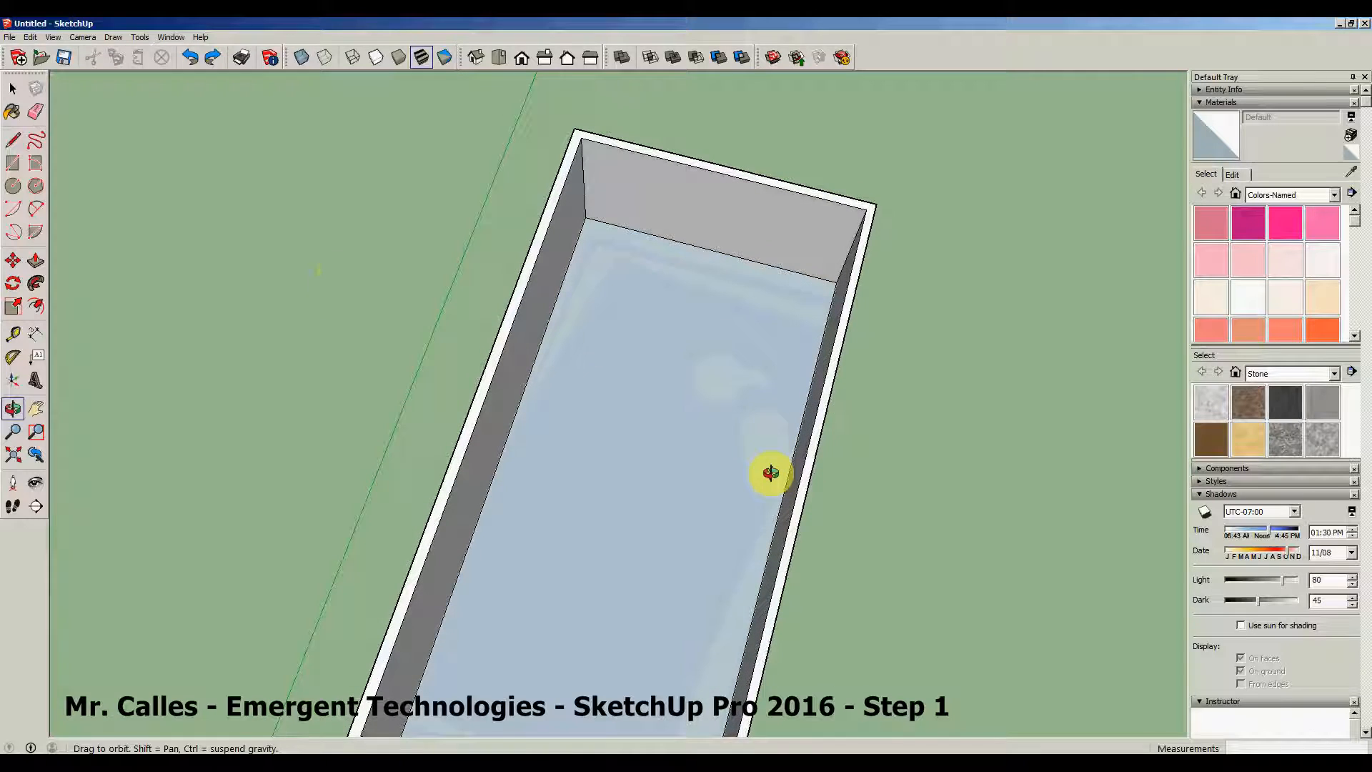
click(16, 165)
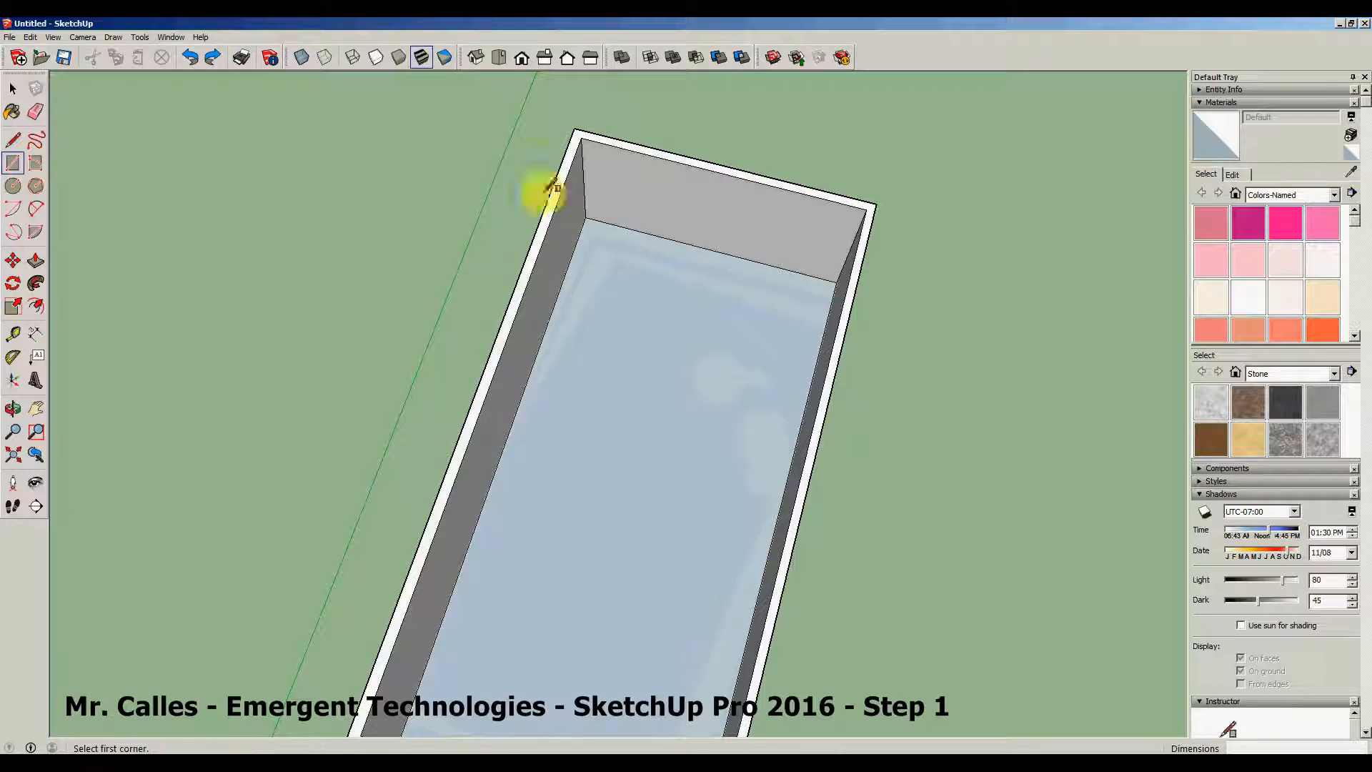
click(586, 216)
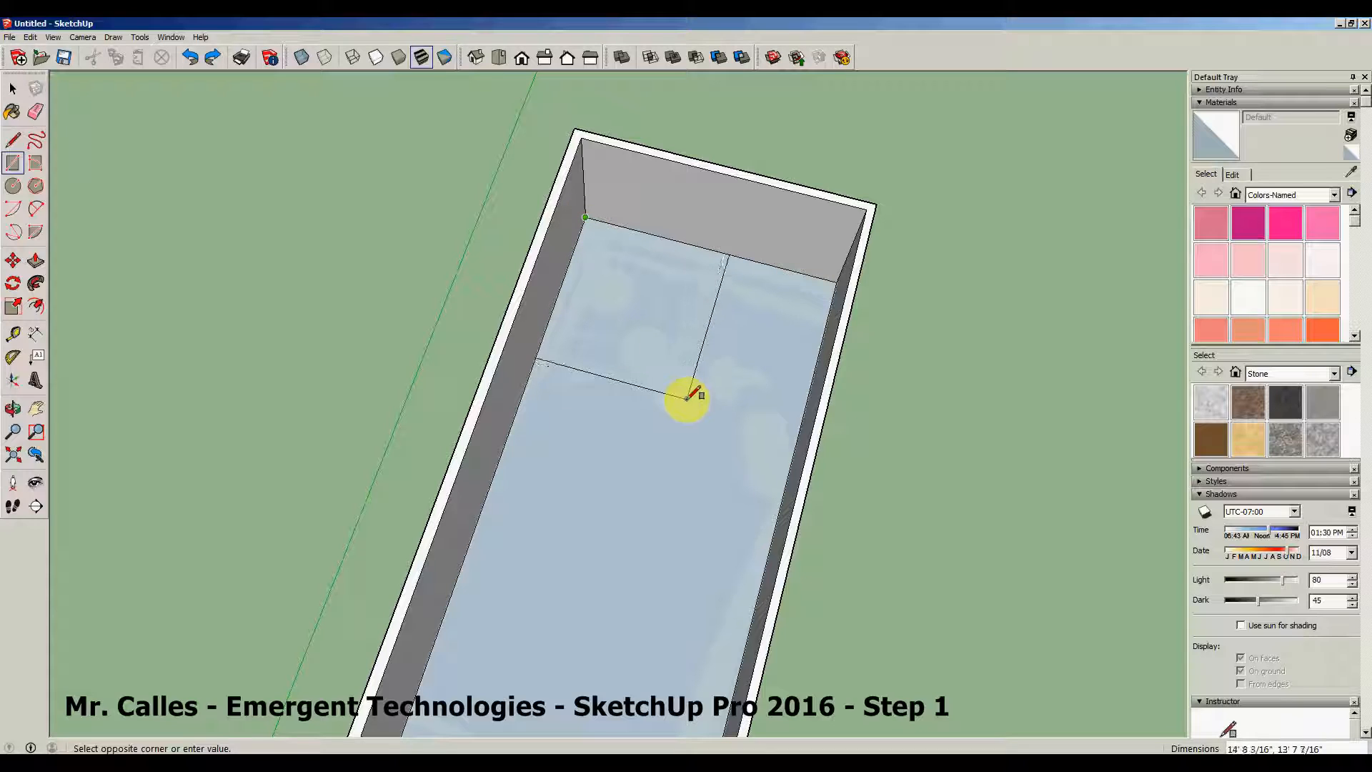
click(673, 439)
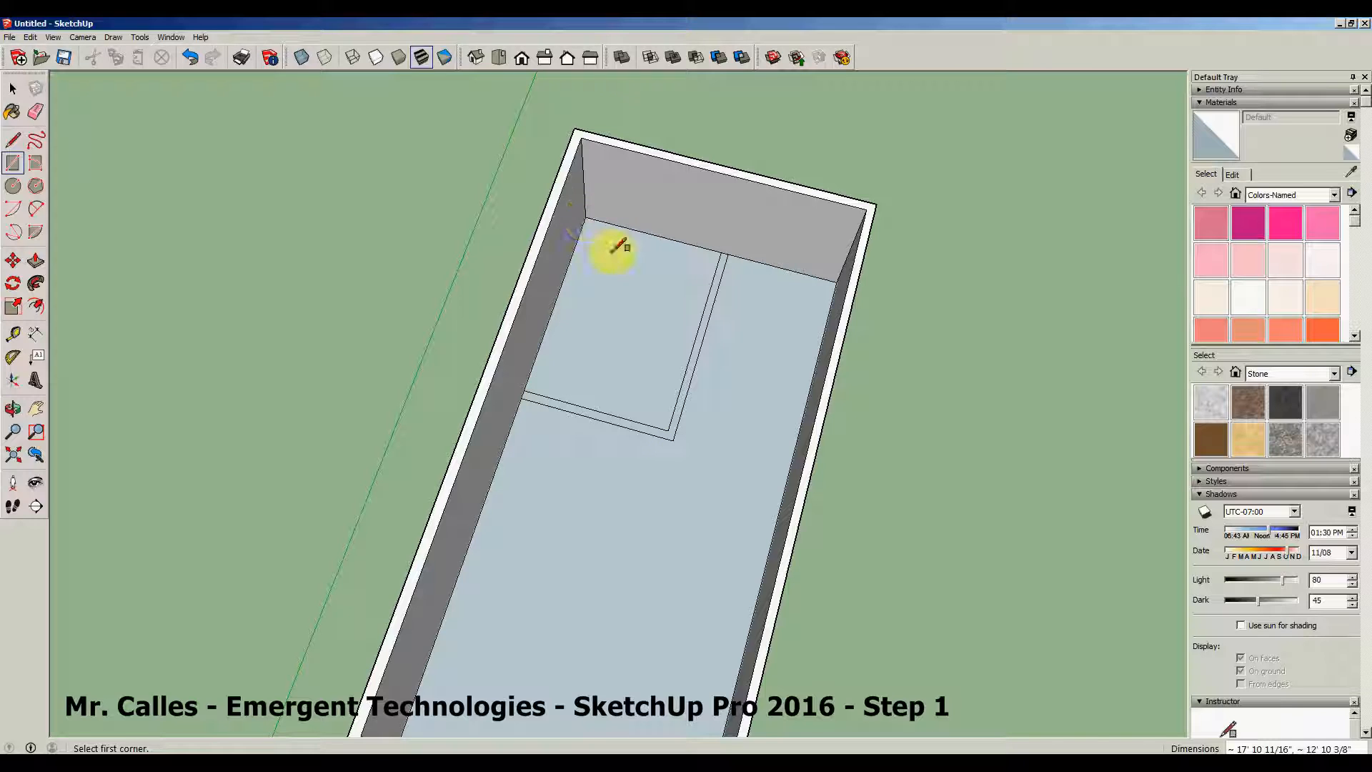
Push/Pull the narrow strip between the nested rectangles up about 12' 3", matching the outer walls, to form the corner room's partitions.
middle_drag(665, 362, 735, 236)
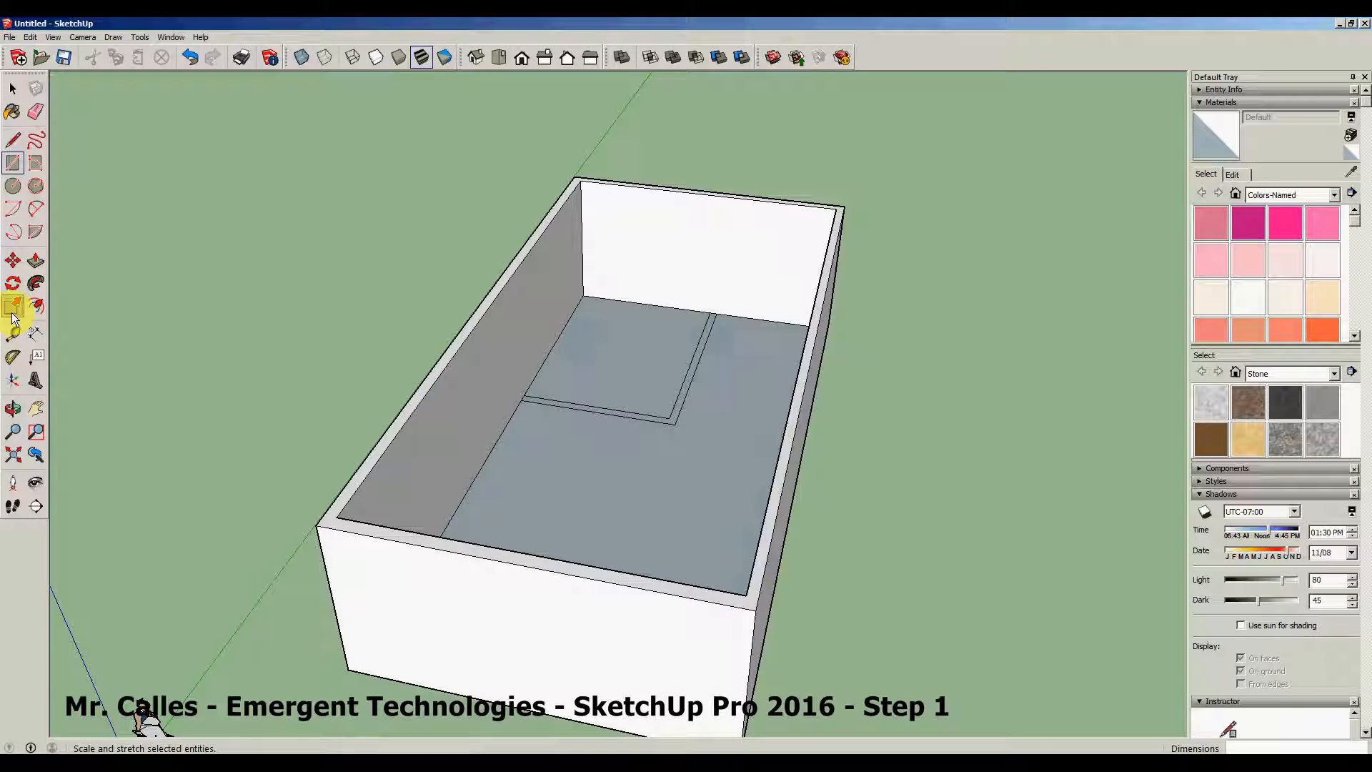
click(34, 261)
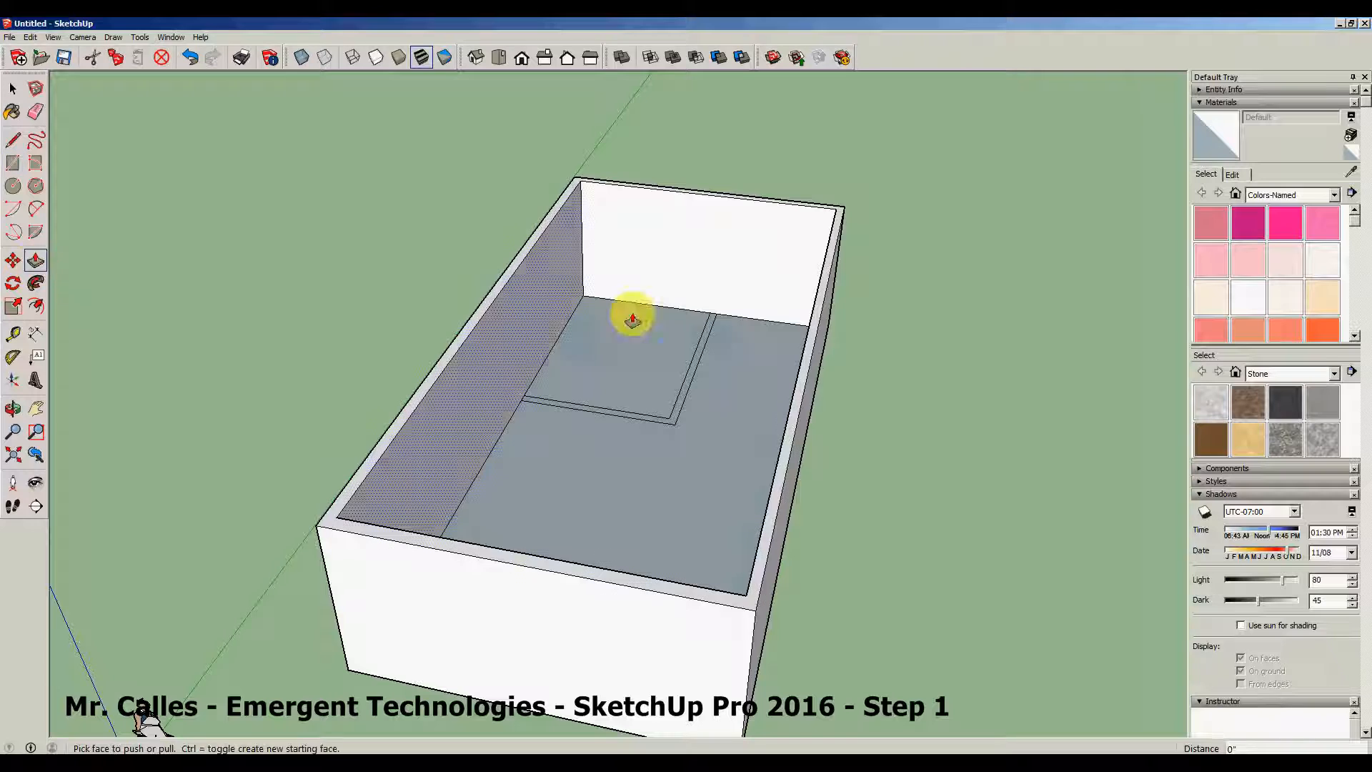
drag(699, 357, 698, 221)
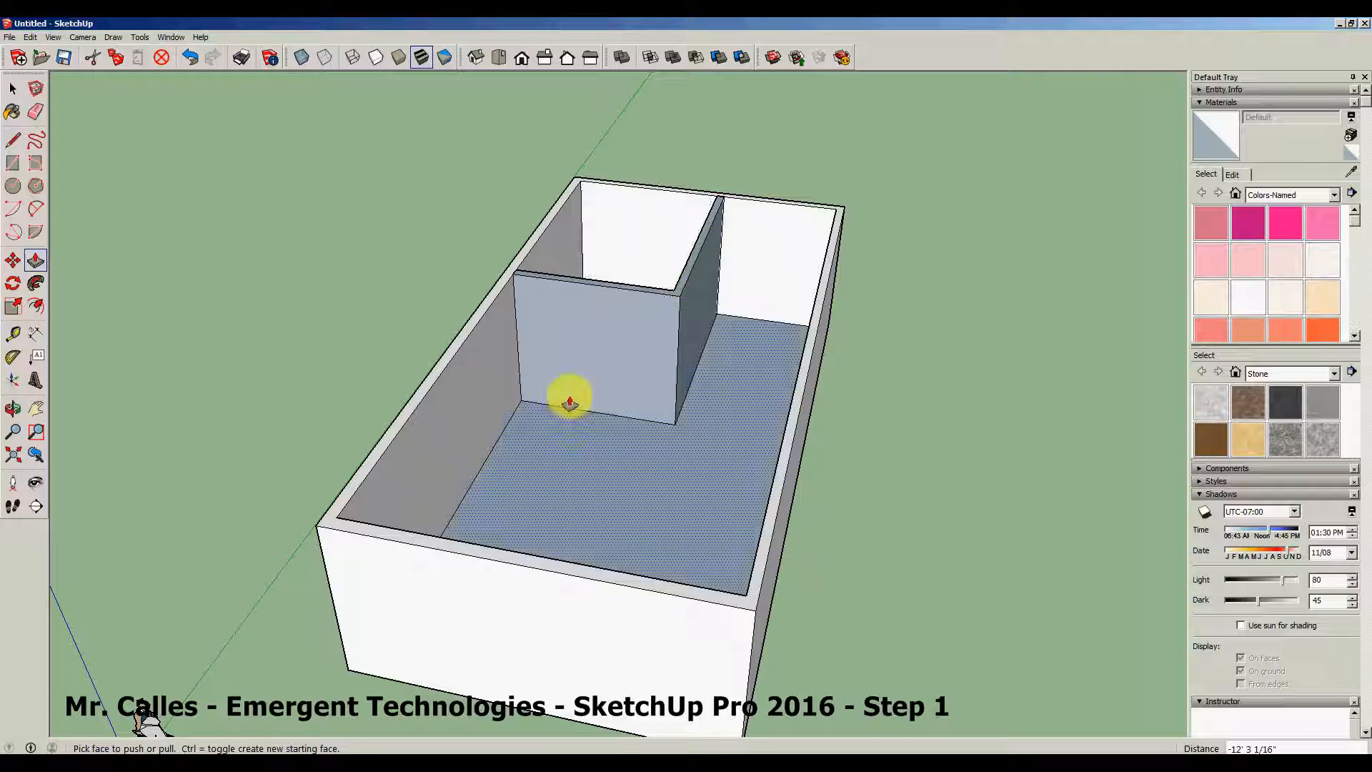
Draw a rectangle of about 16' 7" by 15' 1" from the floor corner diagonally opposite the partitioned room.
middle_drag(570, 398, 958, 490)
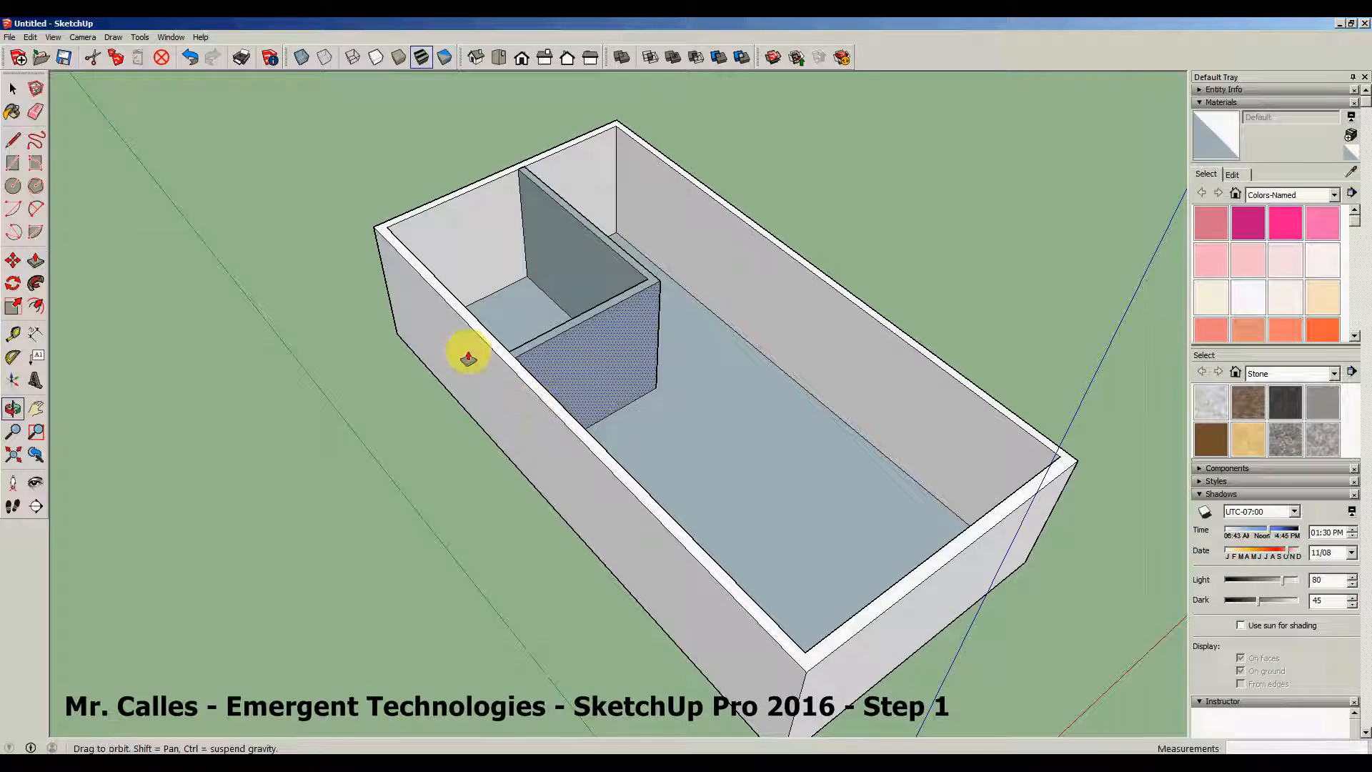
middle_drag(465, 352, 980, 499)
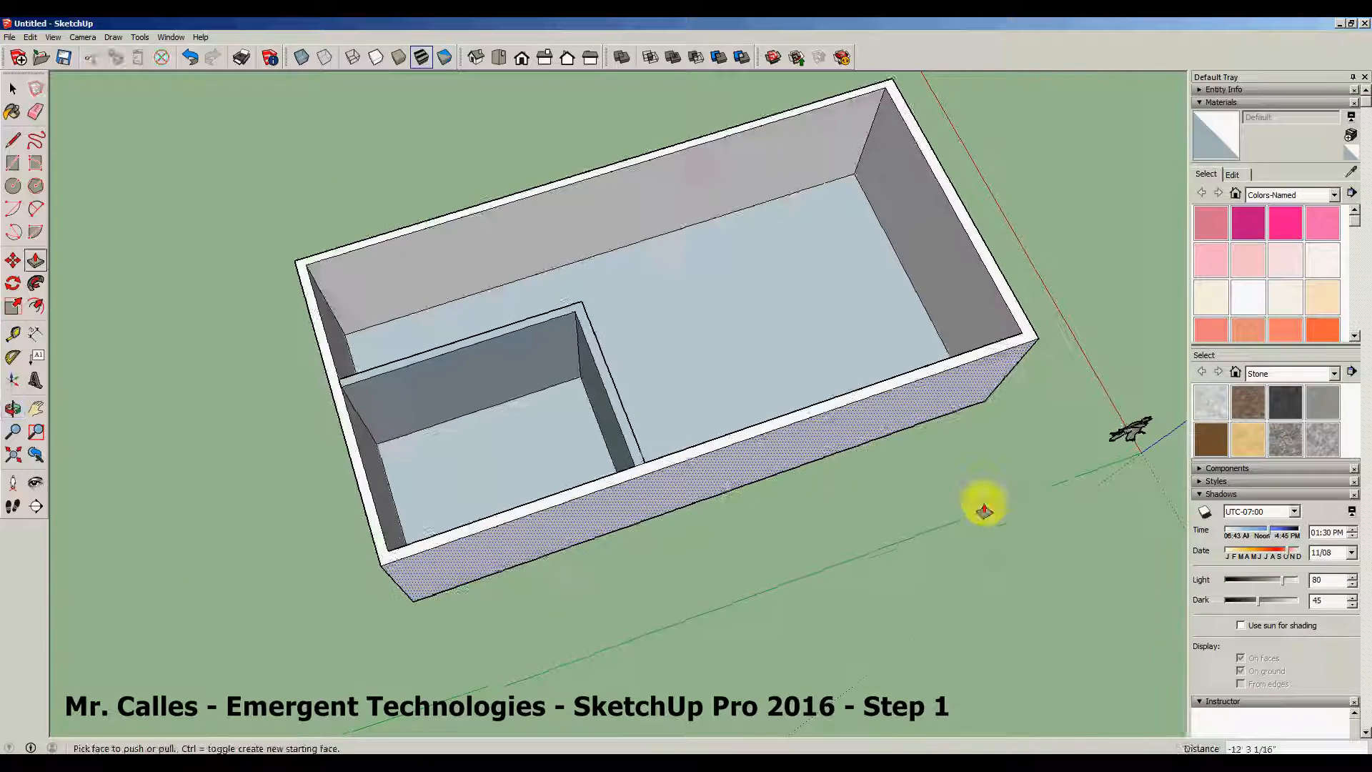
click(36, 408)
middle_drag(343, 340, 902, 504)
click(13, 163)
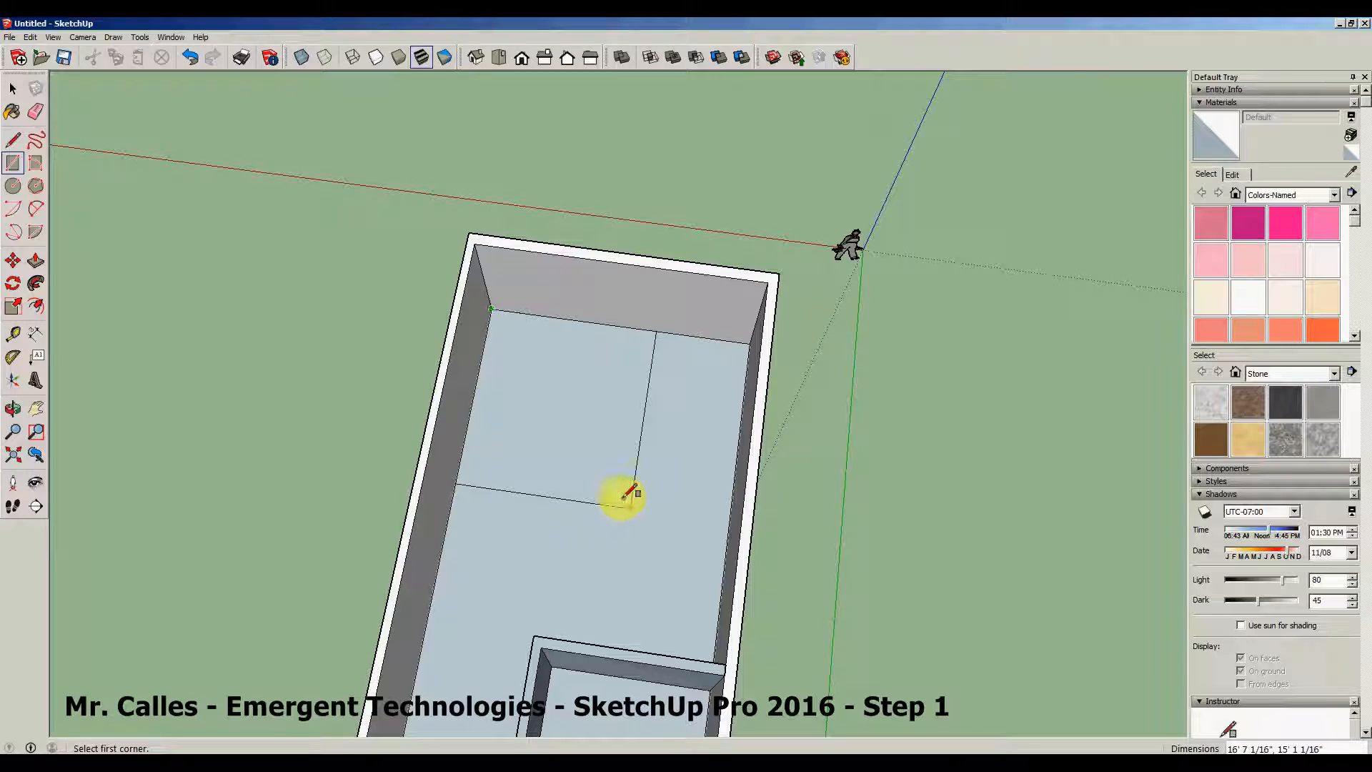
Draw a second rectangle just inside the first one, sharing its floor corner, to outline the second room's wall thickness.
click(629, 505)
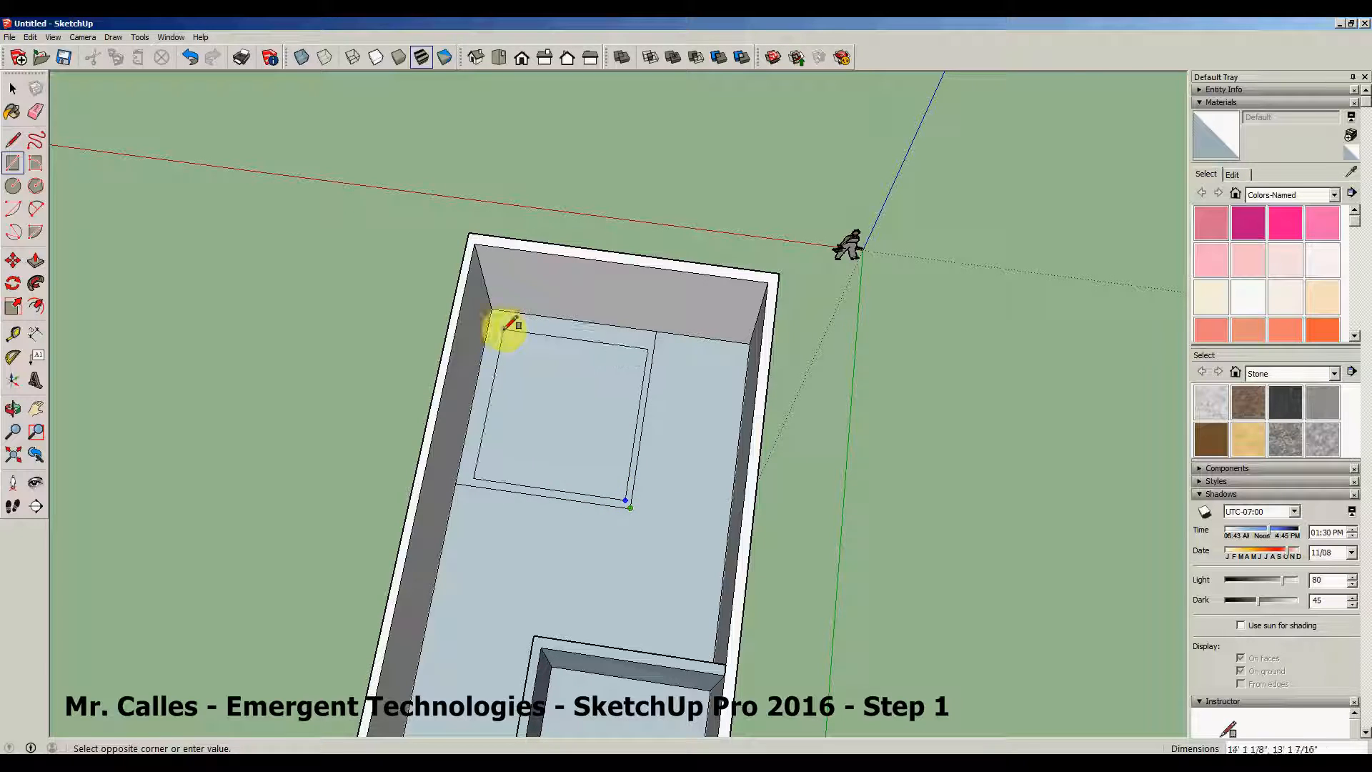
click(491, 309)
middle_drag(657, 558, 629, 379)
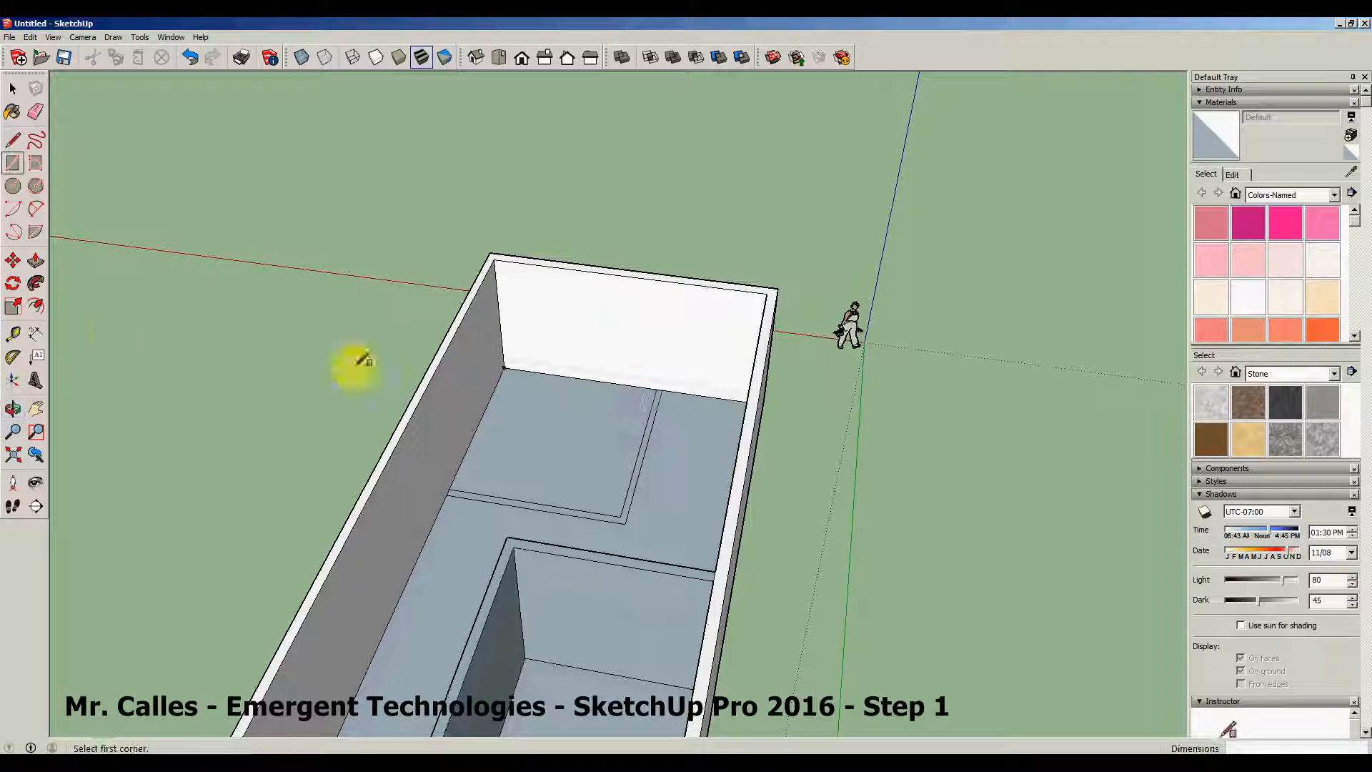
Try to Push/Pull the narrow strip between the second room's rectangles up 17', and undo it.
click(36, 266)
drag(638, 477, 588, 309)
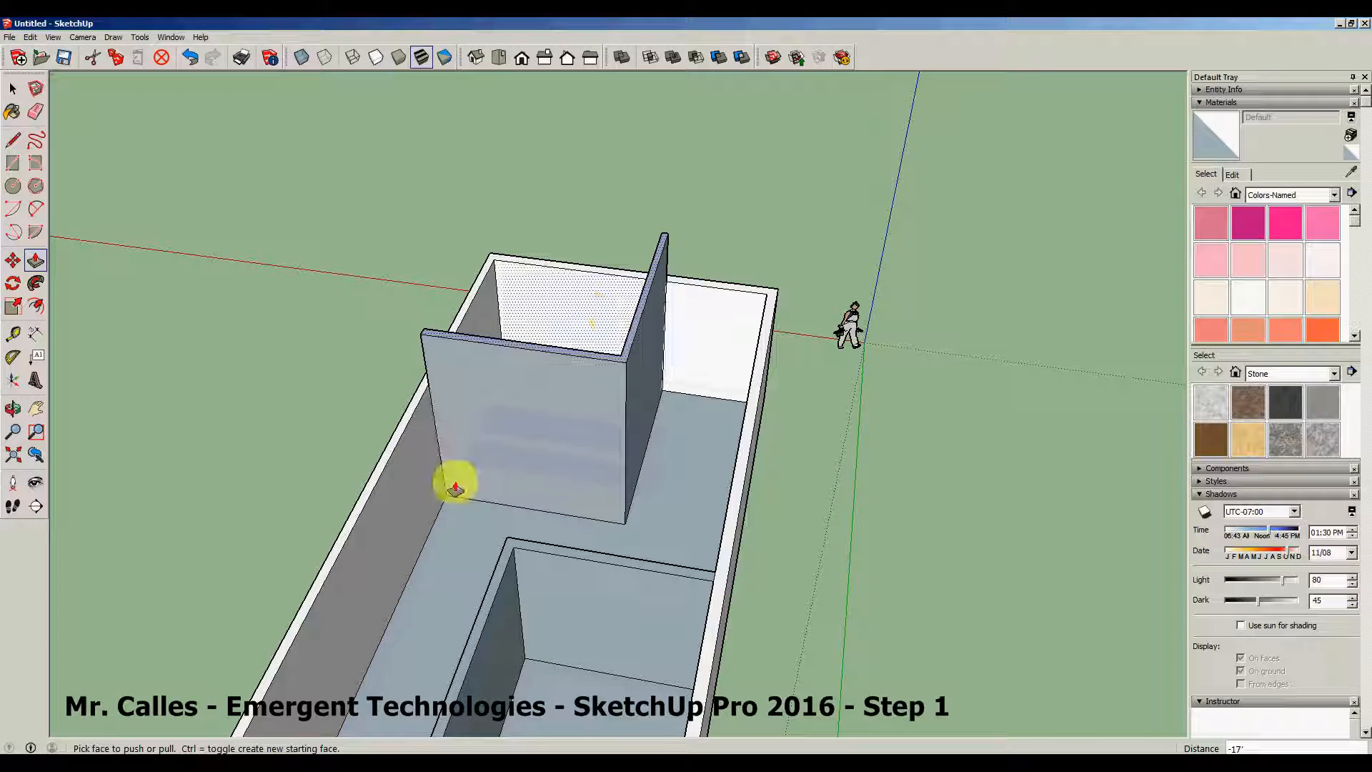
middle_drag(408, 527, 903, 475)
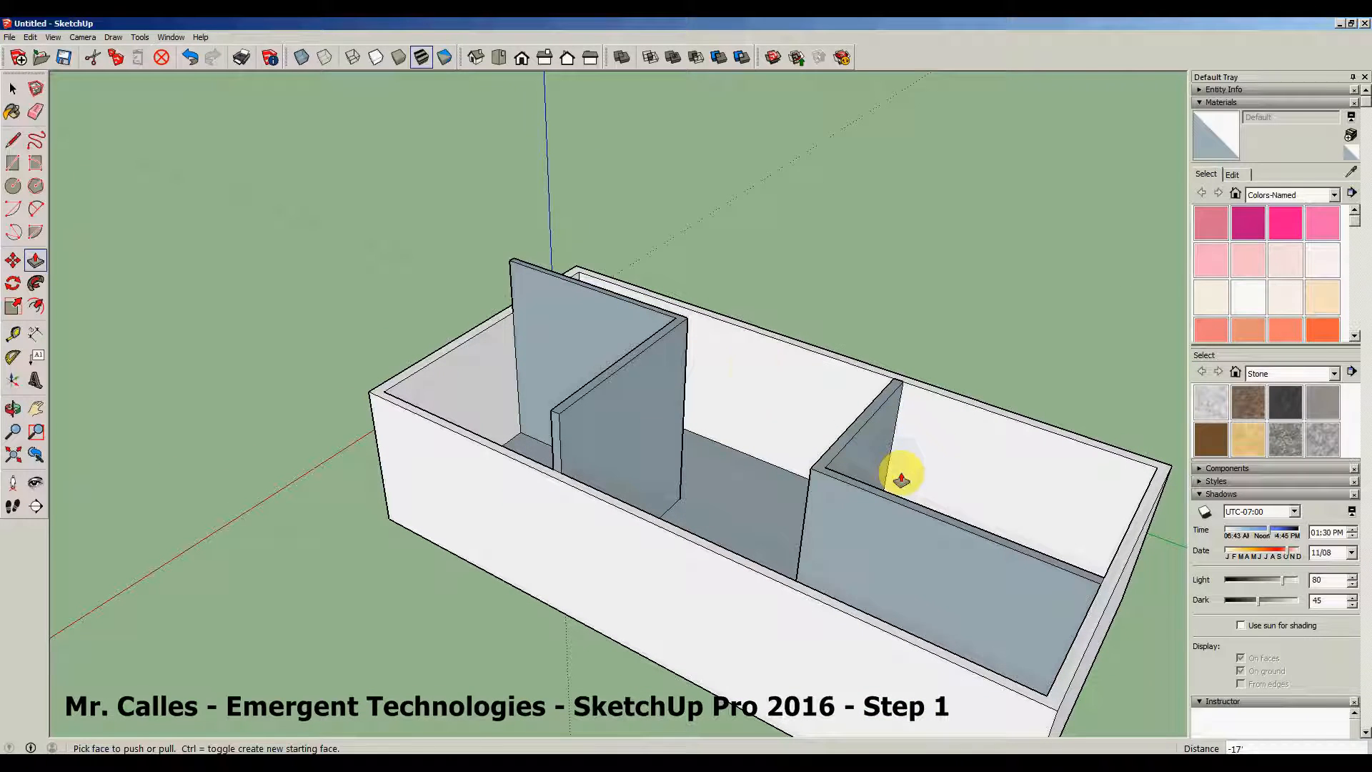
click(191, 55)
Try to Push/Pull the floor surrounding the second room's outline up about 12' 3", and undo it.
middle_drag(753, 423, 679, 504)
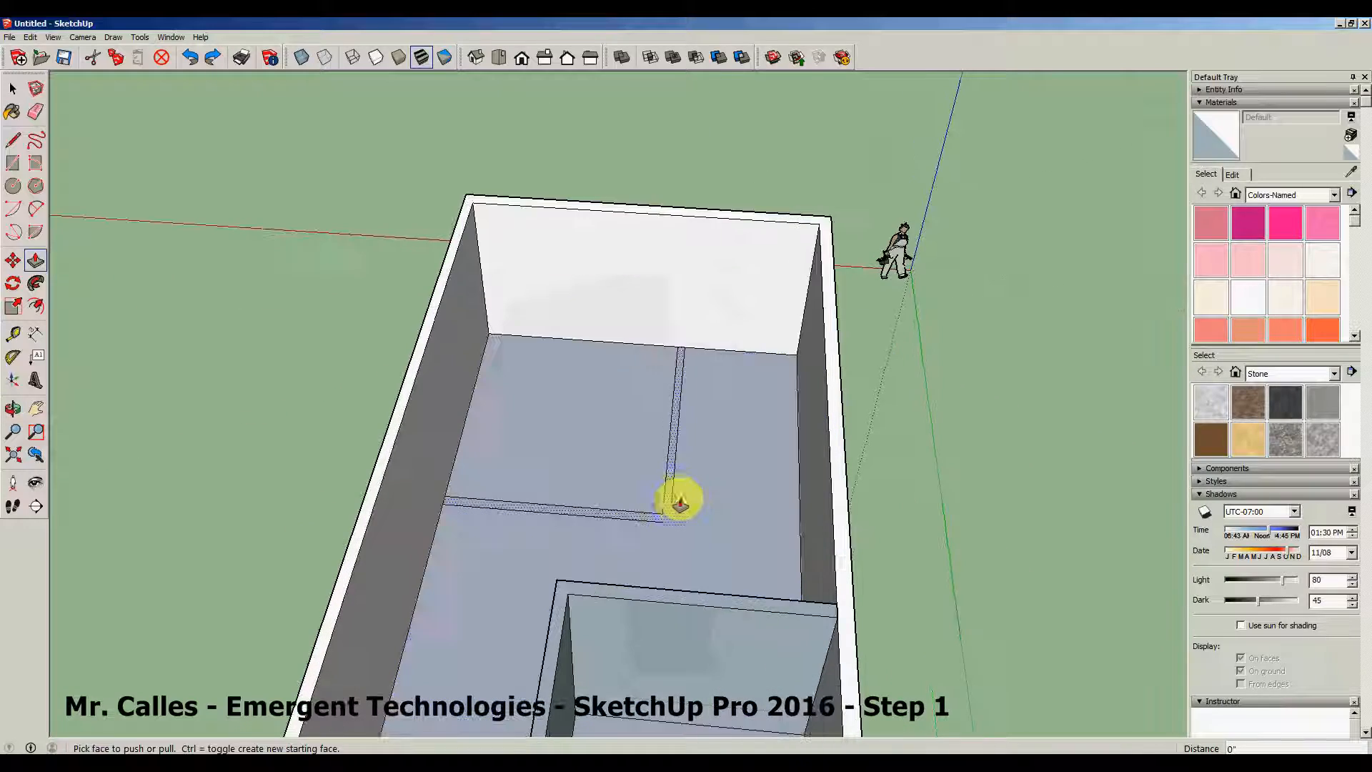
drag(673, 509, 658, 321)
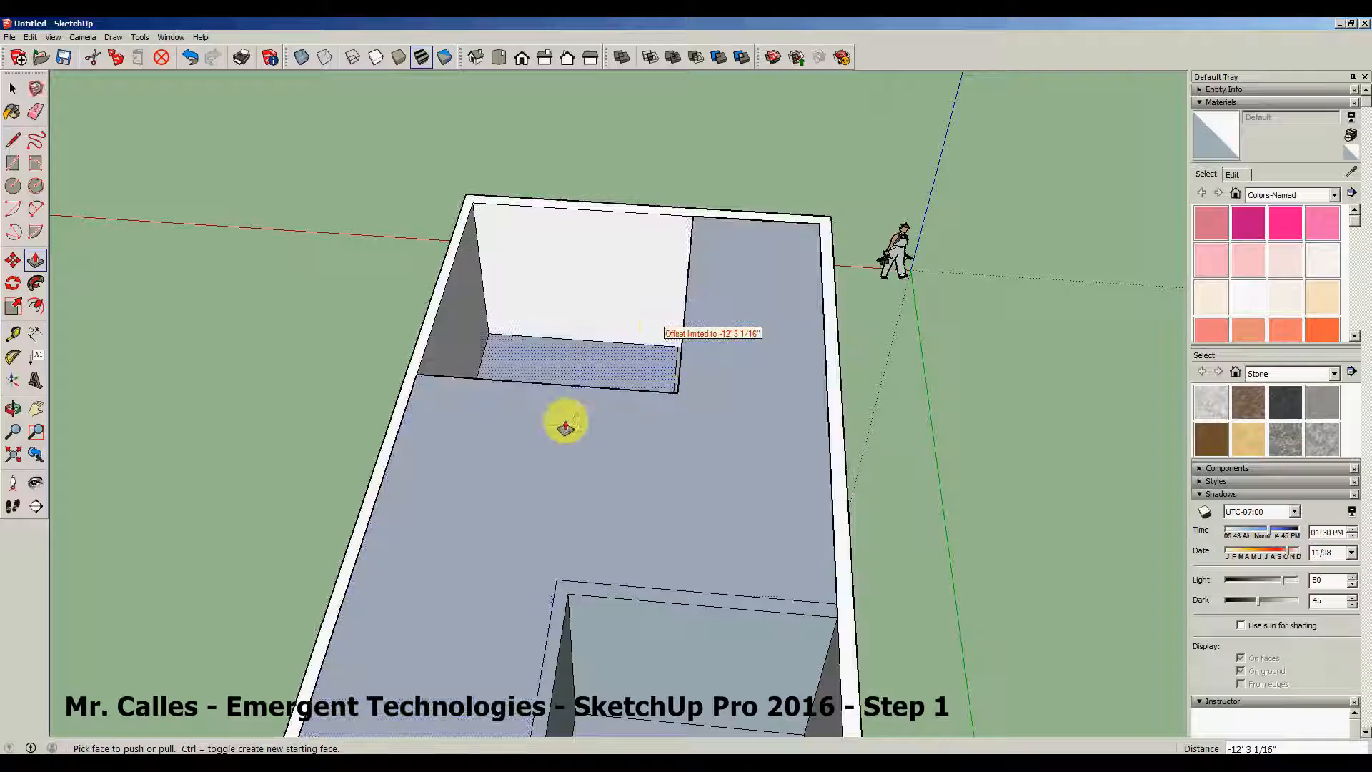
middle_drag(567, 422, 826, 438)
click(191, 59)
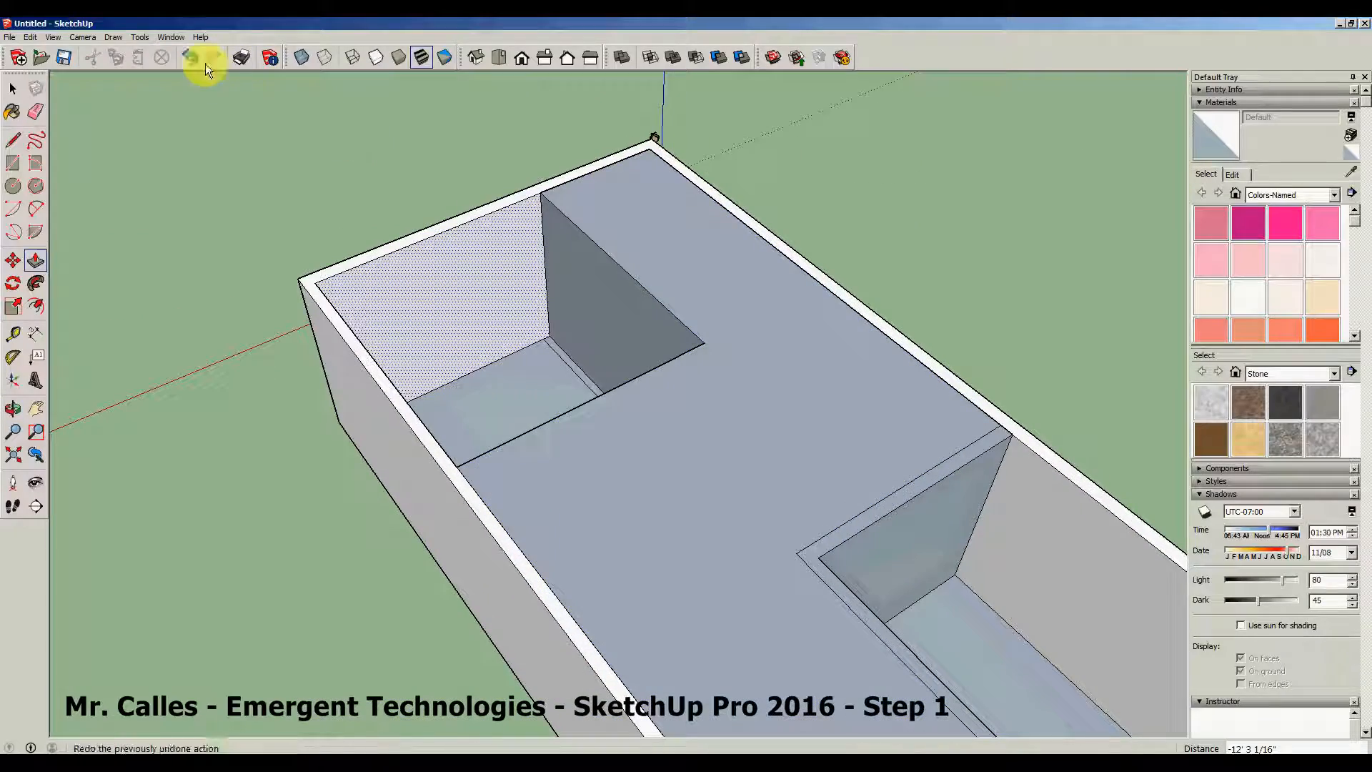
Try to Push/Pull the floor inside the second room's outline up about 7' 6", and undo it.
middle_drag(729, 383, 386, 494)
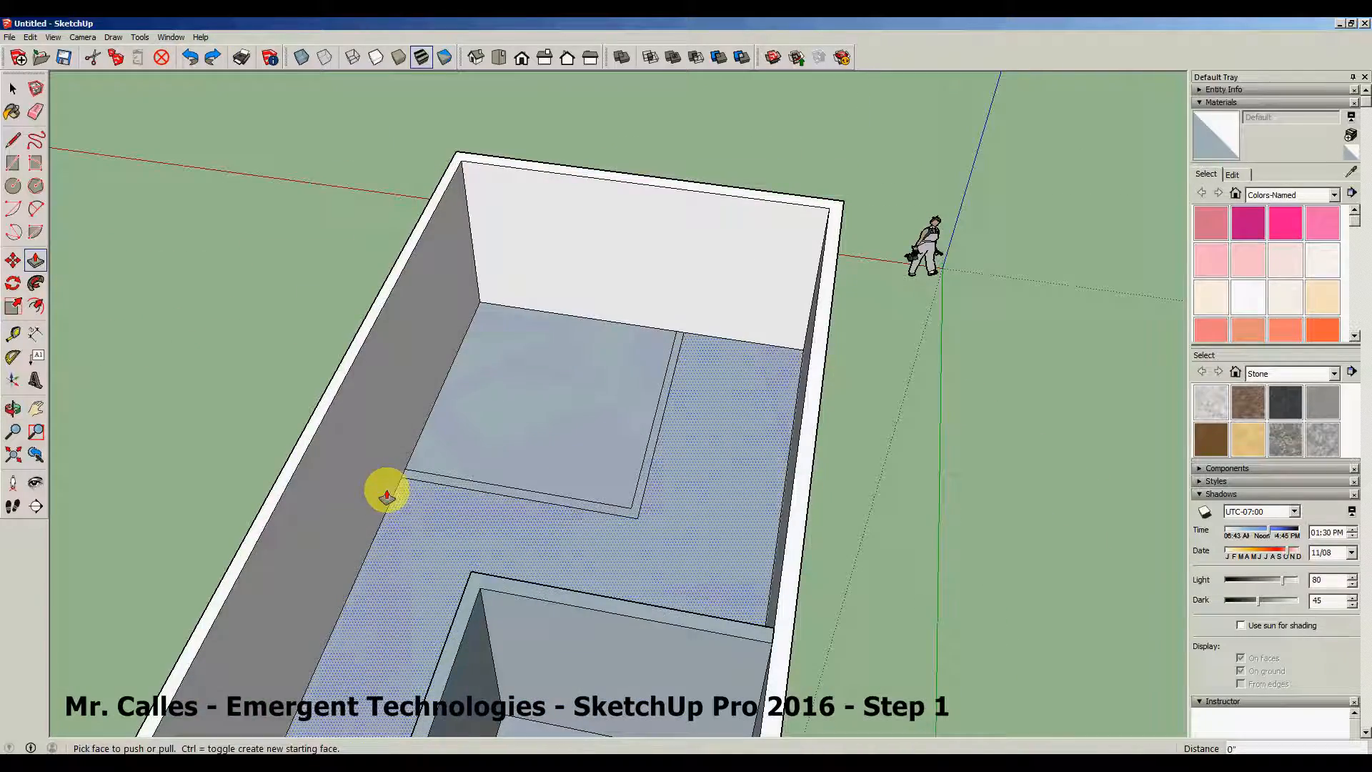
click(594, 466)
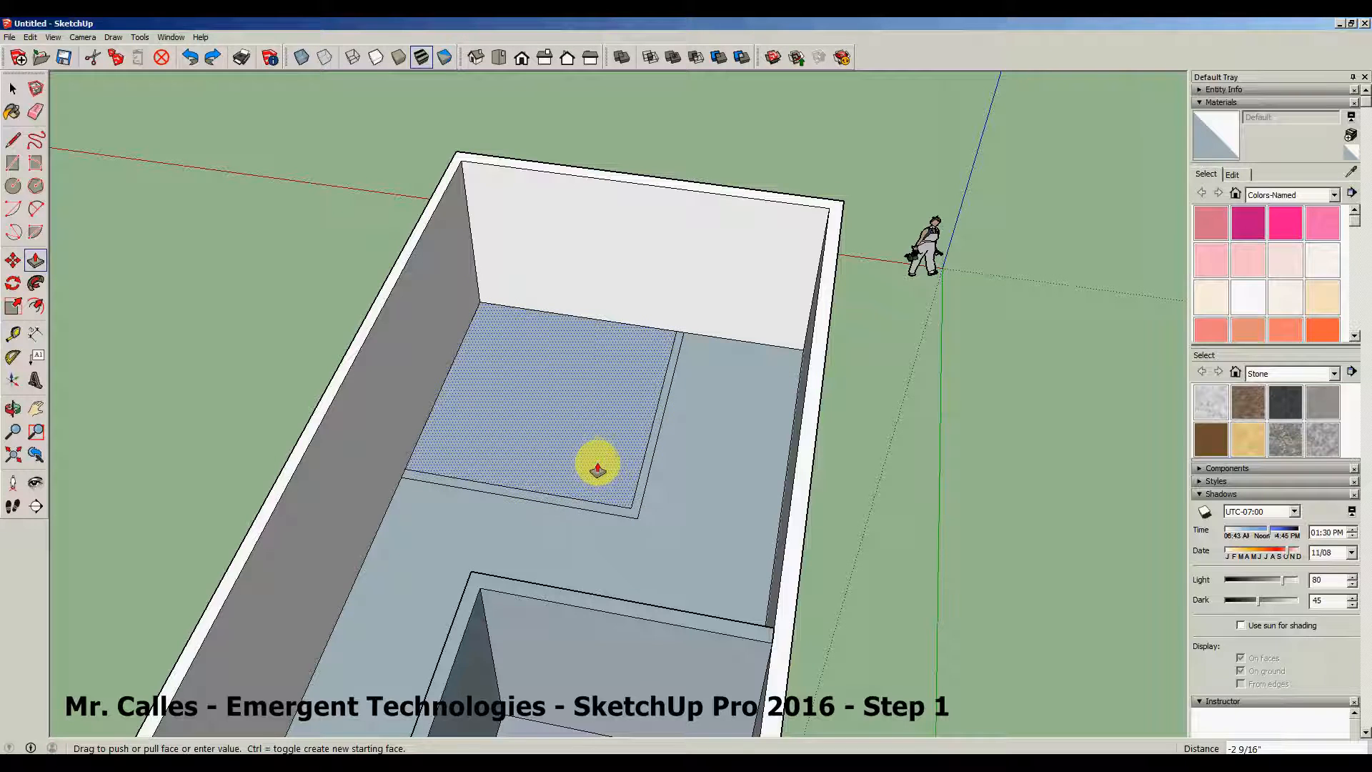
click(582, 380)
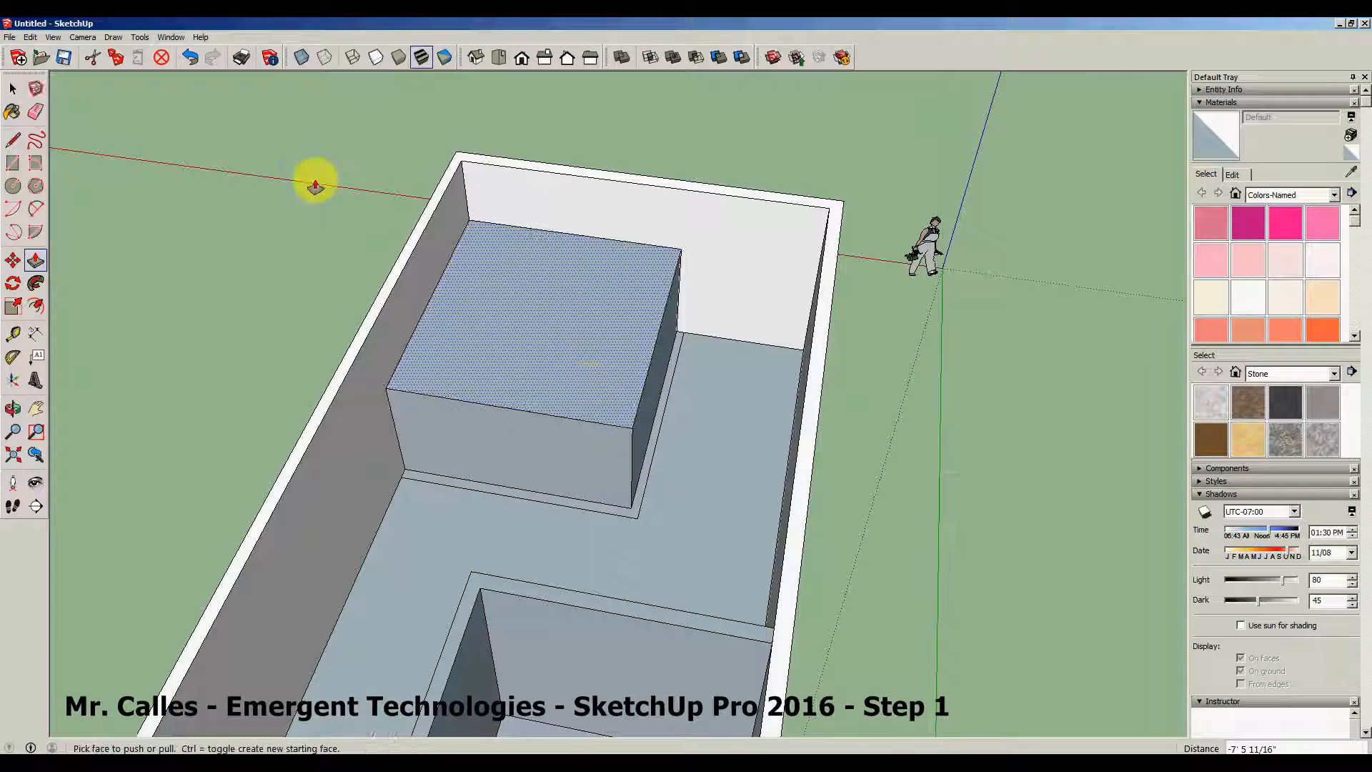
click(188, 60)
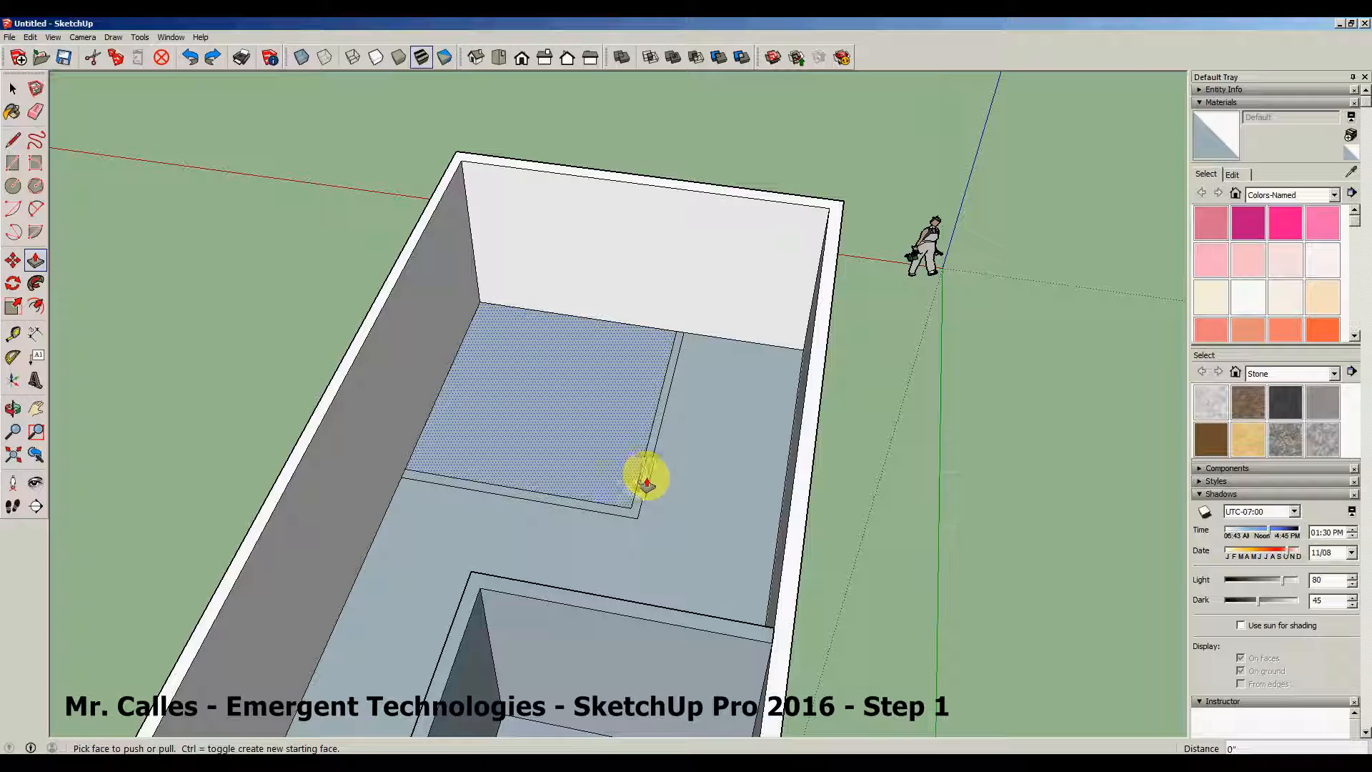
Push/Pull the narrow strip around the second room up to the height of the outer walls to form its partitions.
click(645, 489)
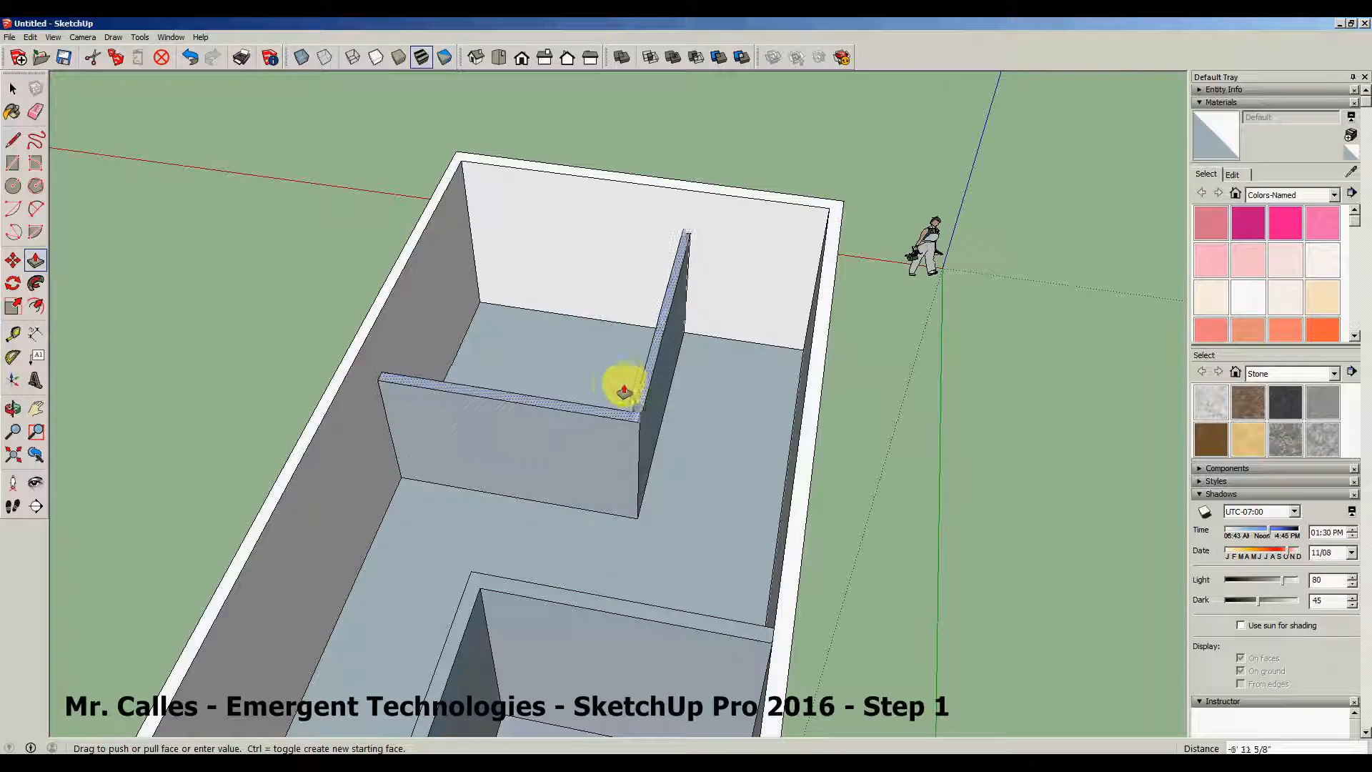
click(613, 346)
Draw a doorway rectangle of about 4' 5" by 9' 3" rising from the floor on the second room's front partition.
middle_drag(500, 530, 906, 395)
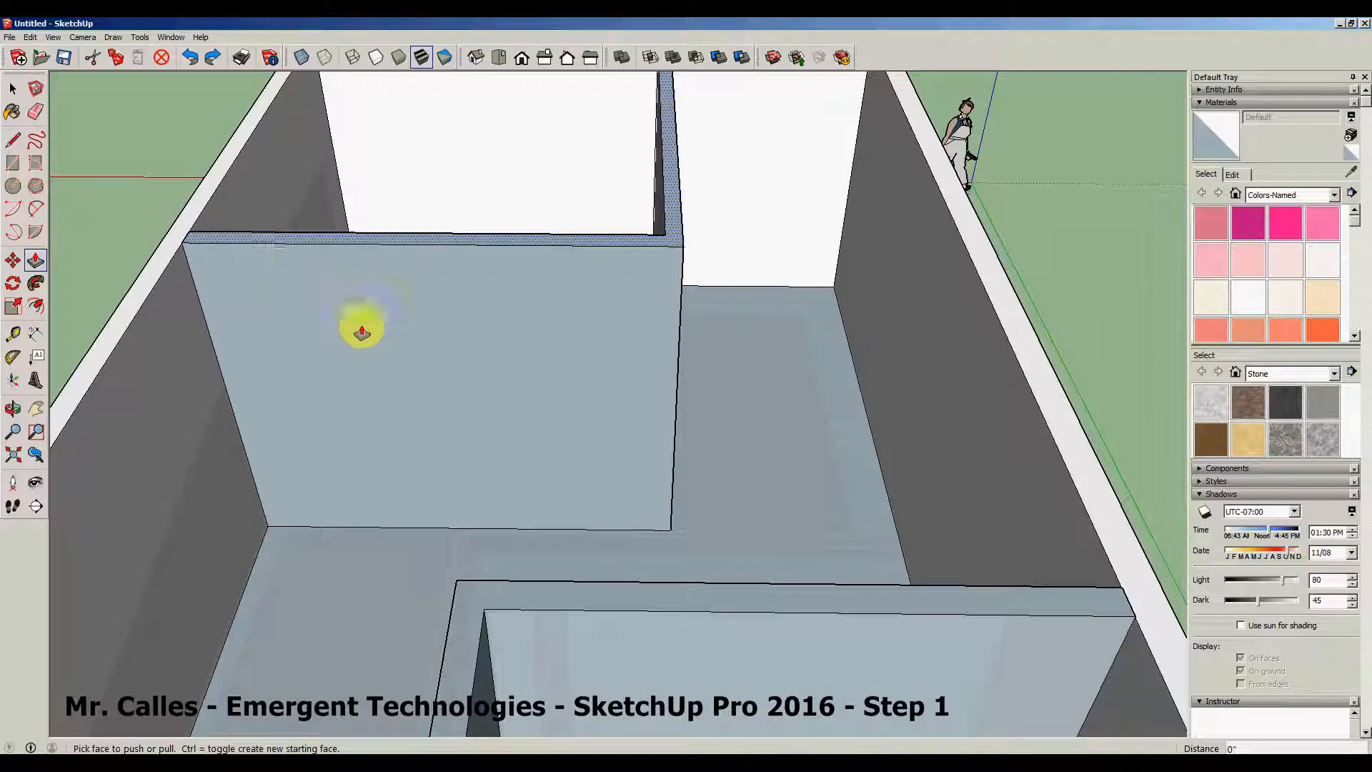
middle_drag(366, 362, 543, 379)
click(13, 408)
drag(500, 554, 705, 493)
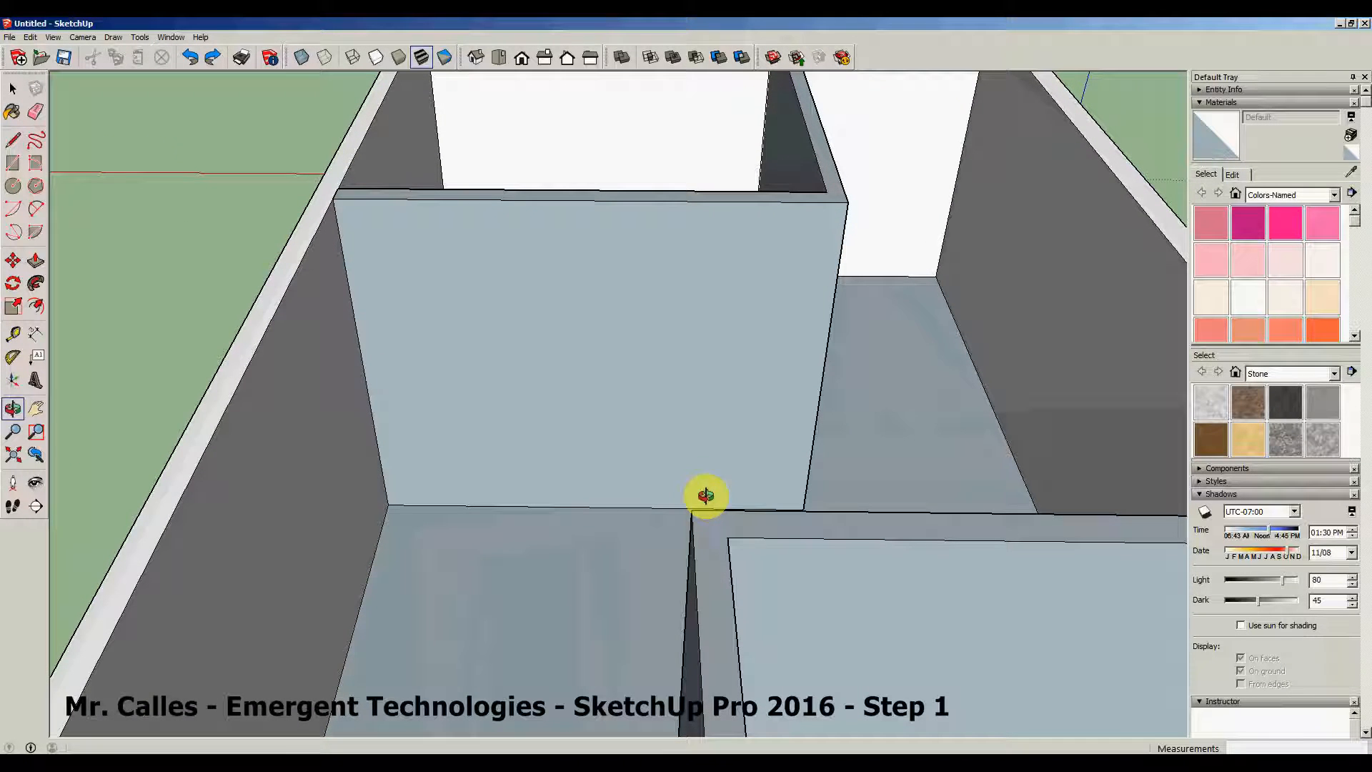
click(13, 163)
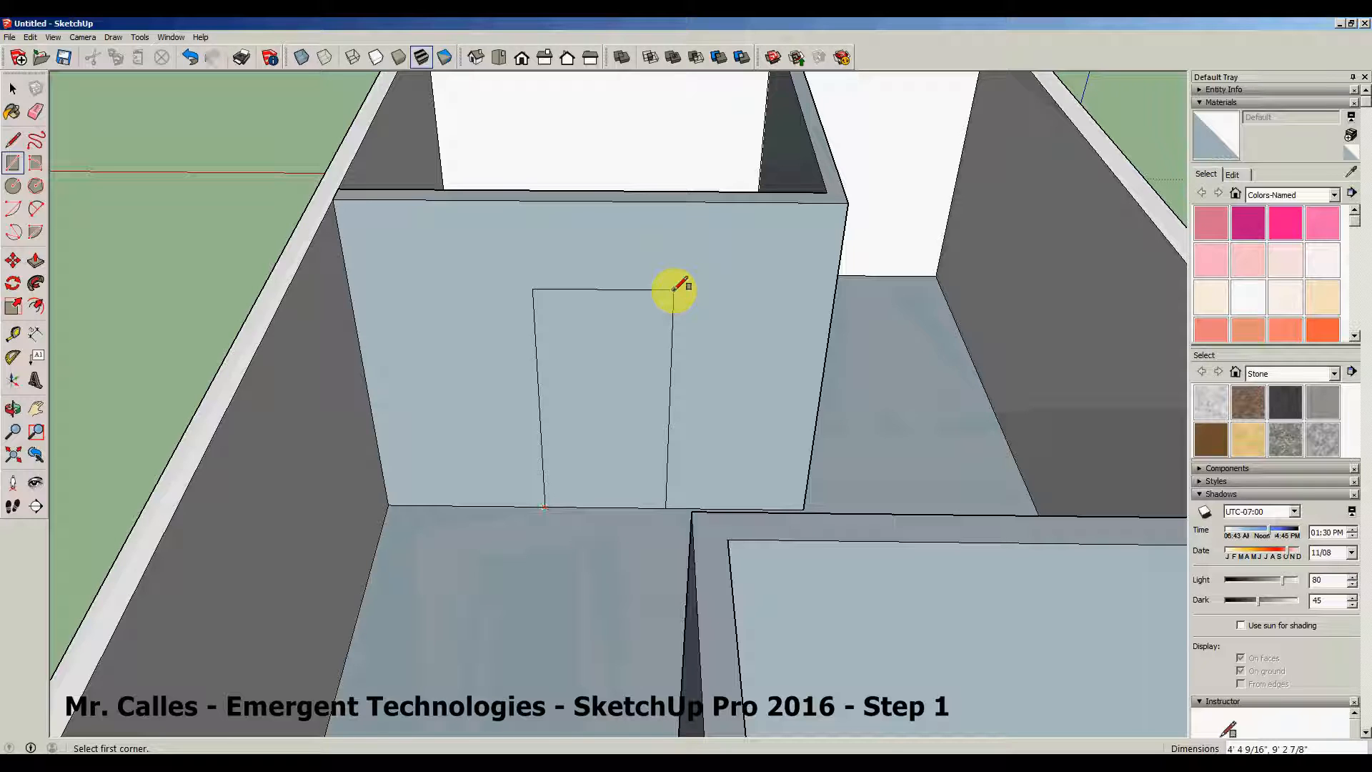
Push/Pull the doorway rectangle about 8 1/8" through the partition to cut a door opening.
middle_drag(770, 275, 677, 361)
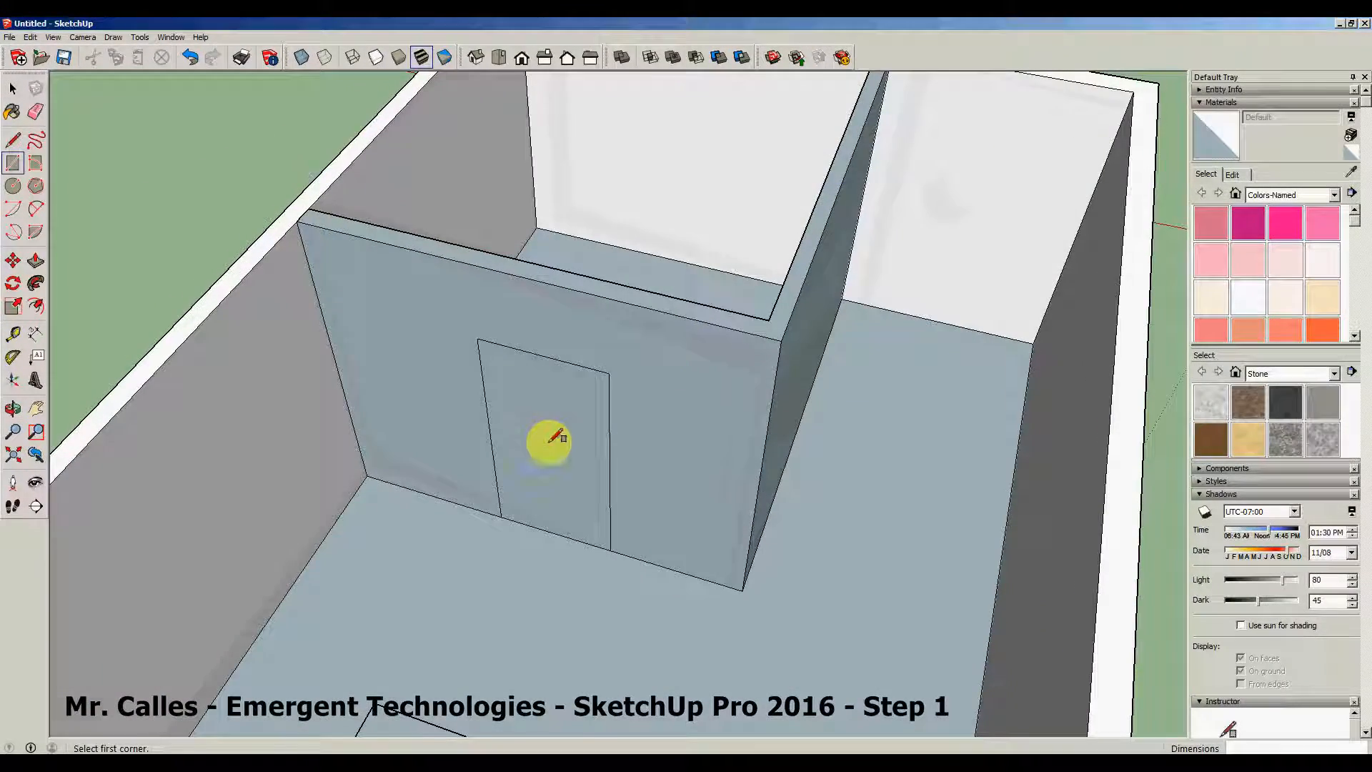
middle_drag(554, 440, 555, 454)
click(40, 286)
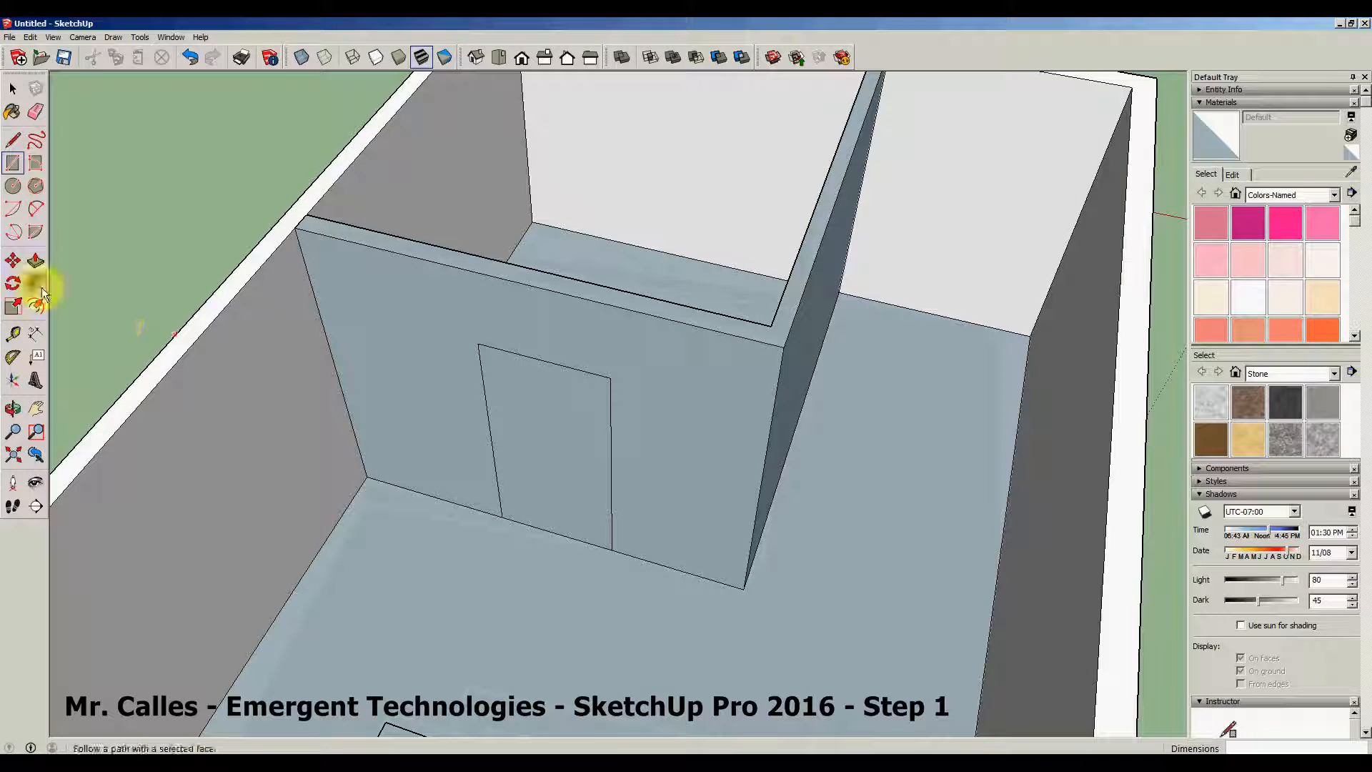
click(40, 266)
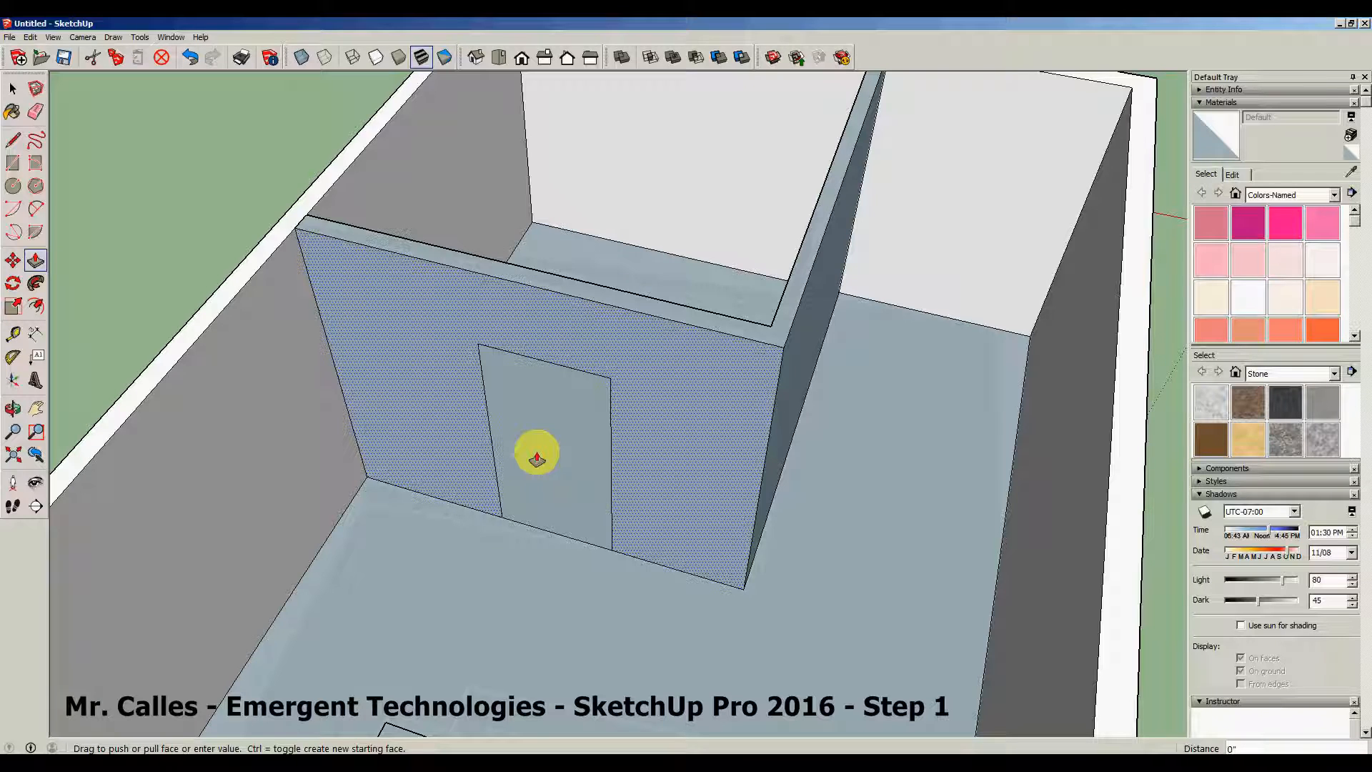
drag(536, 448, 560, 433)
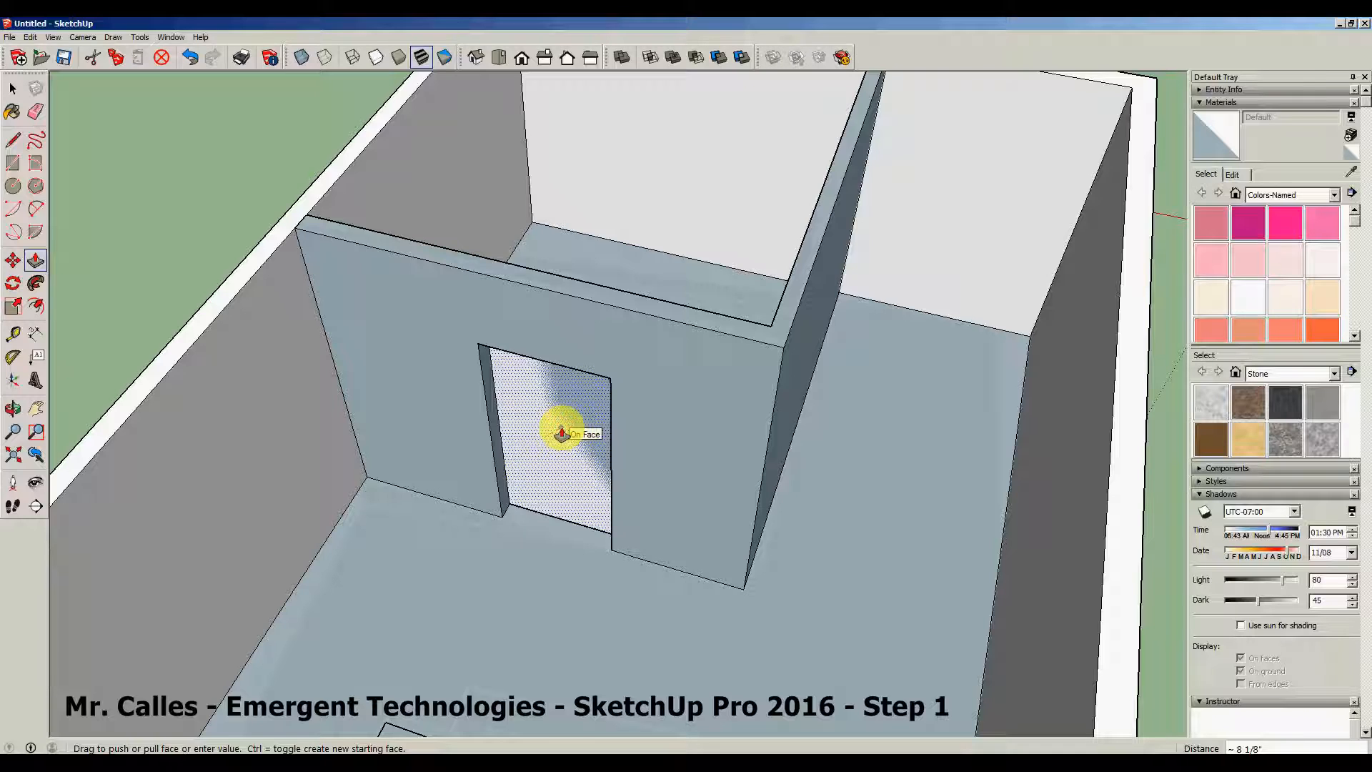
drag(562, 433, 562, 433)
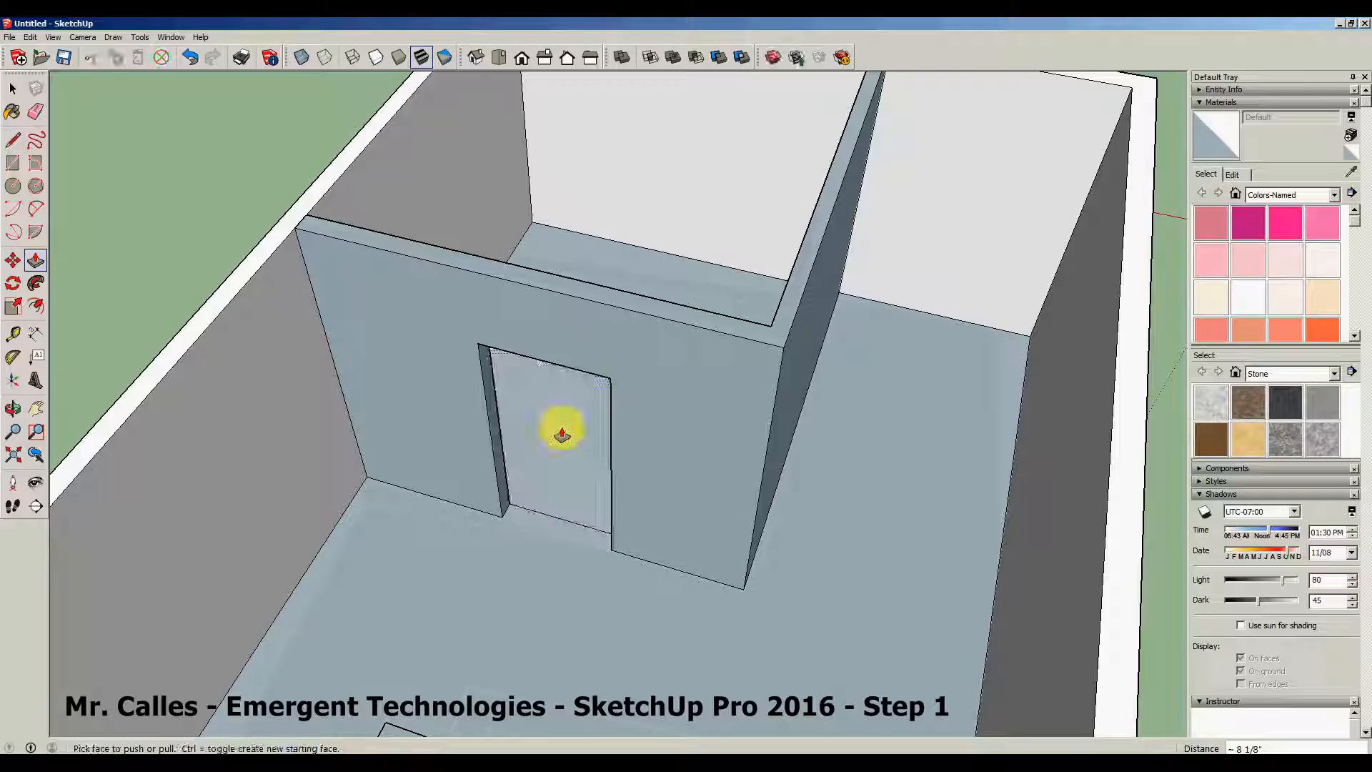
Draw a window rectangle of about 7' 8" by 3' 6" on the outside of the long wall facing the green axis.
middle_drag(790, 315, 569, 500)
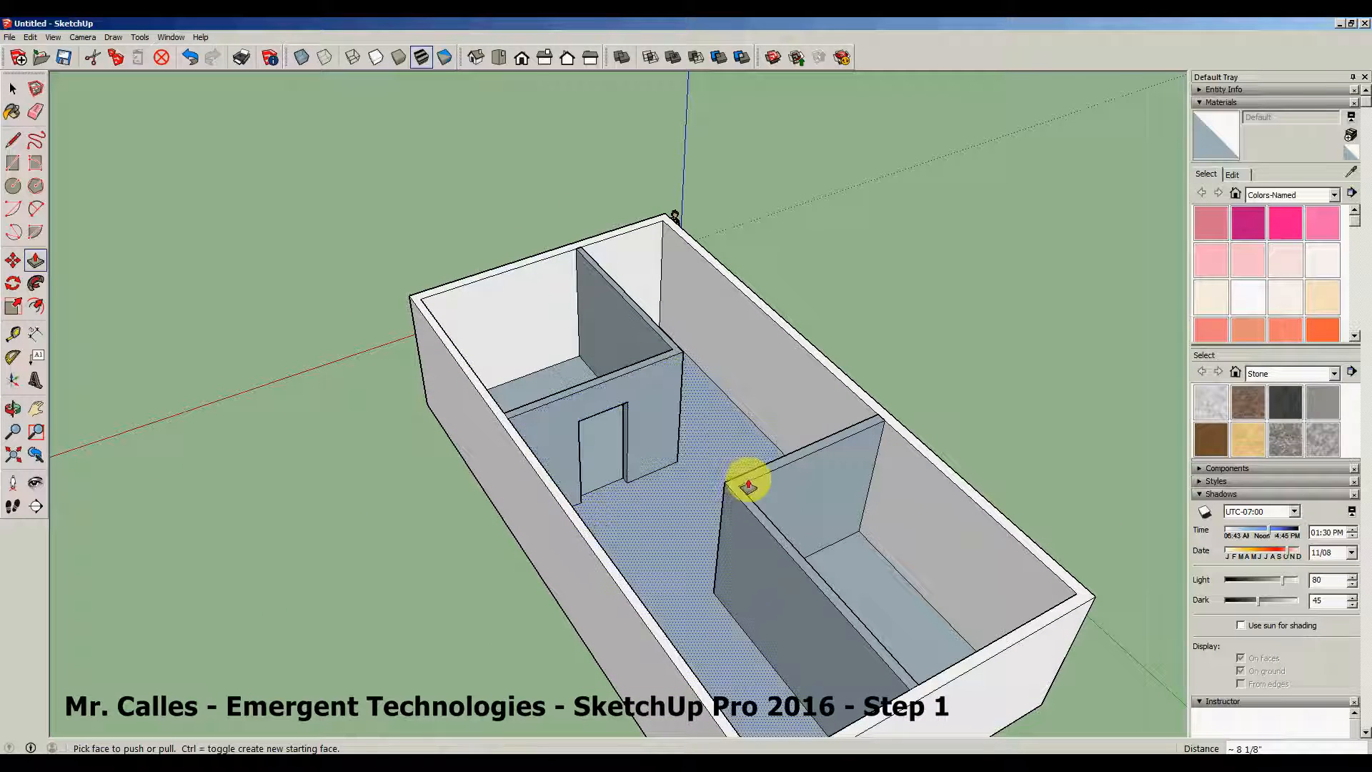
scroll(579, 440, up, 6)
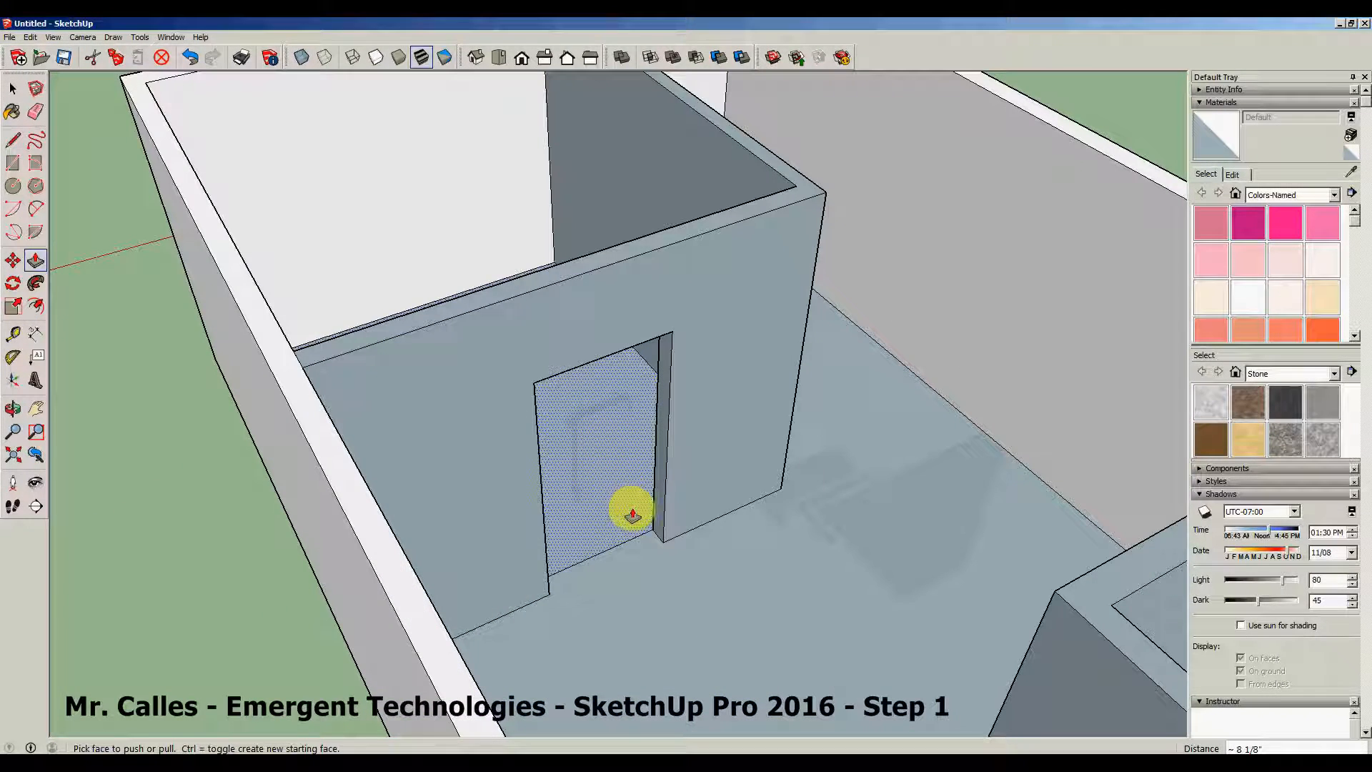
middle_drag(628, 515, 689, 468)
scroll(690, 468, down, 10)
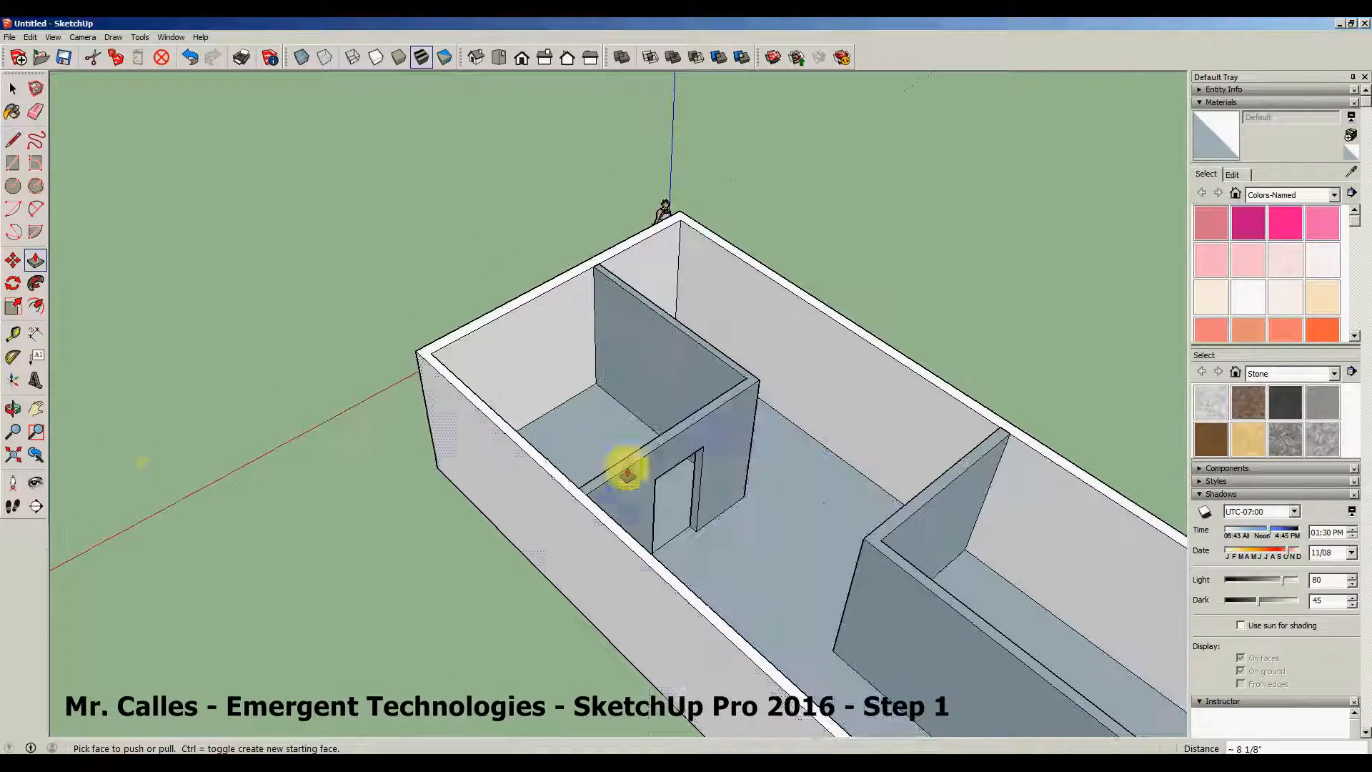
click(42, 410)
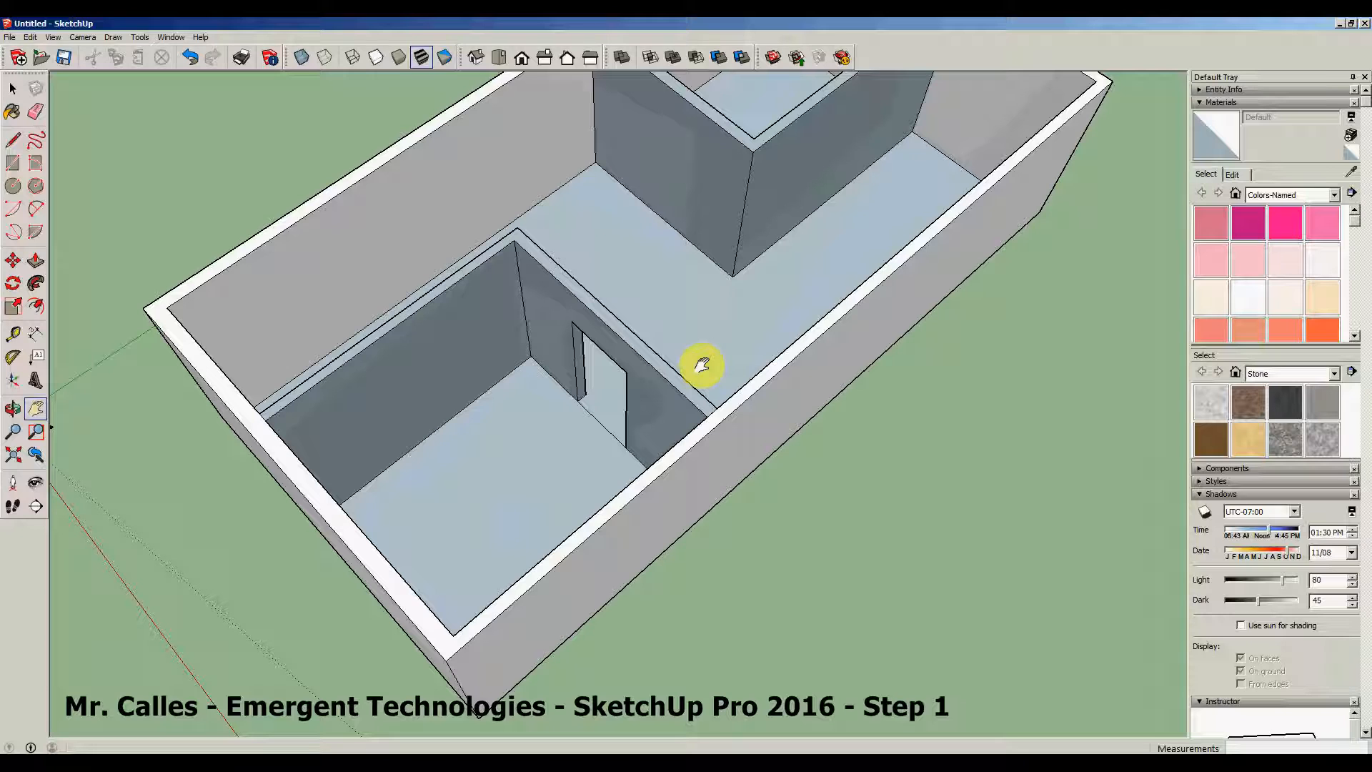
middle_drag(784, 432, 69, 217)
click(13, 163)
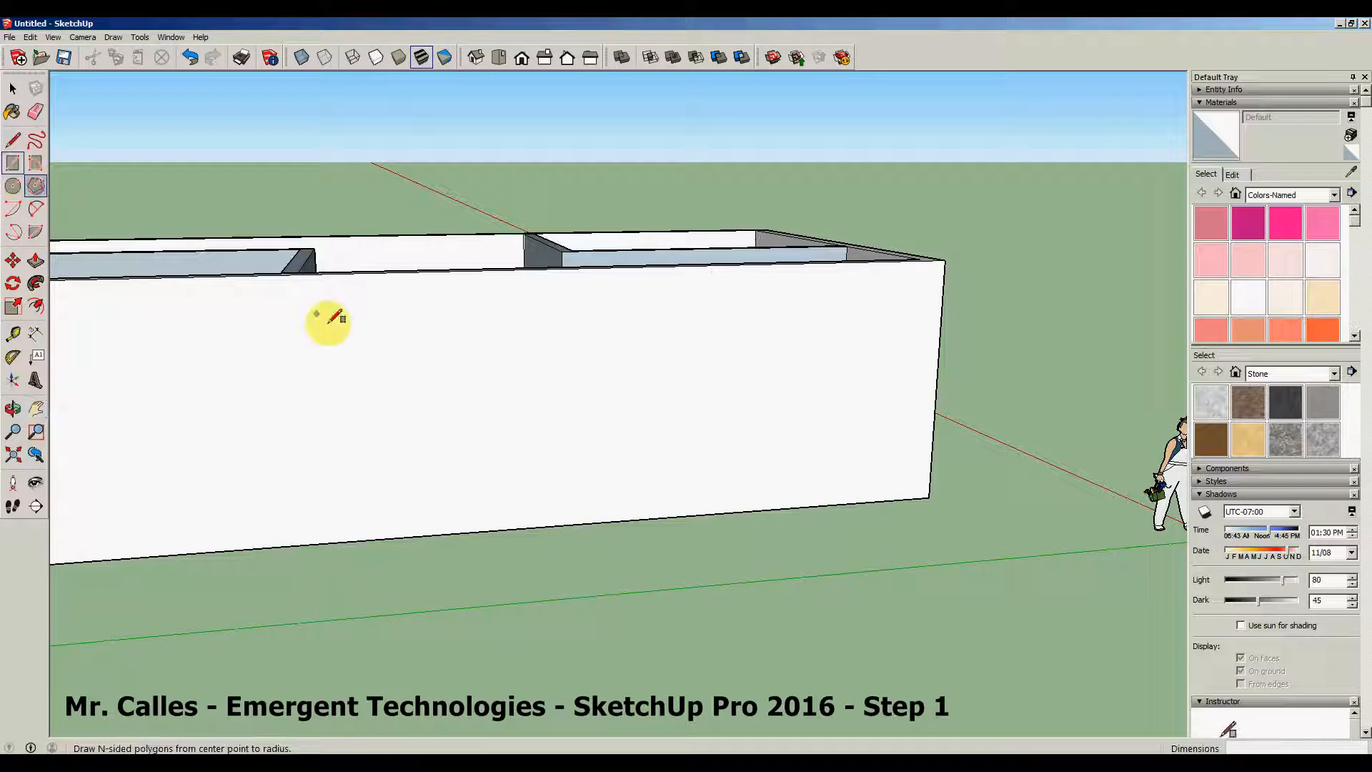
click(335, 378)
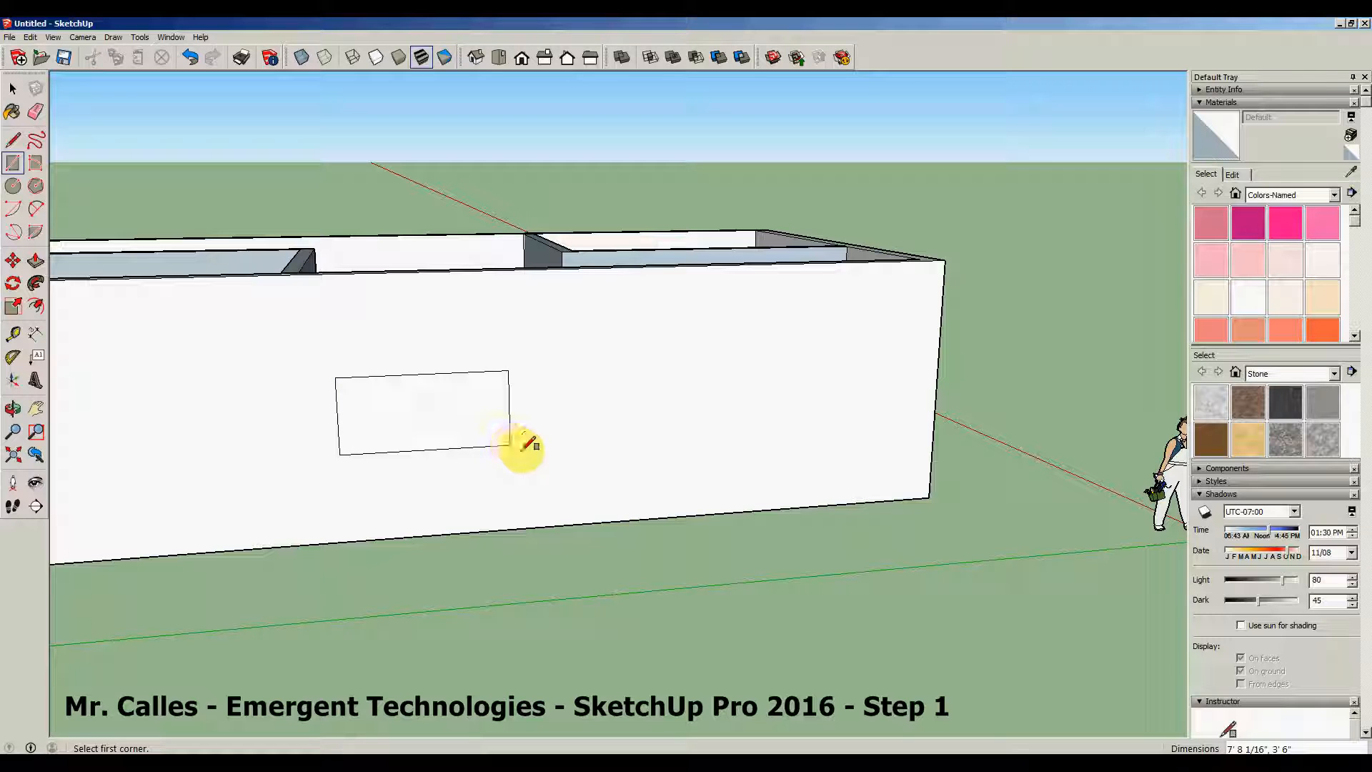
Push/Pull the window rectangle about 9 3/4" through the long outer wall to cut a window opening.
middle_drag(453, 377, 403, 437)
scroll(412, 452, up, 2)
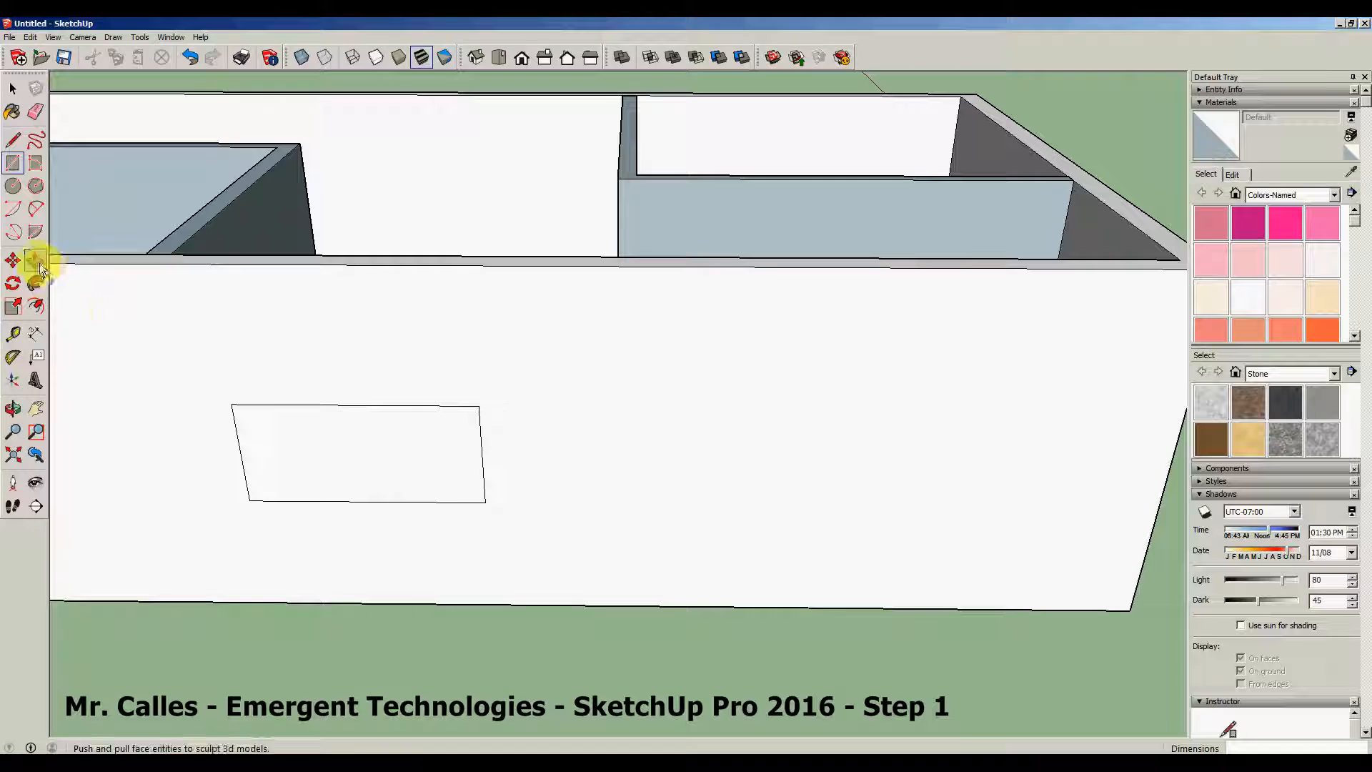
click(39, 263)
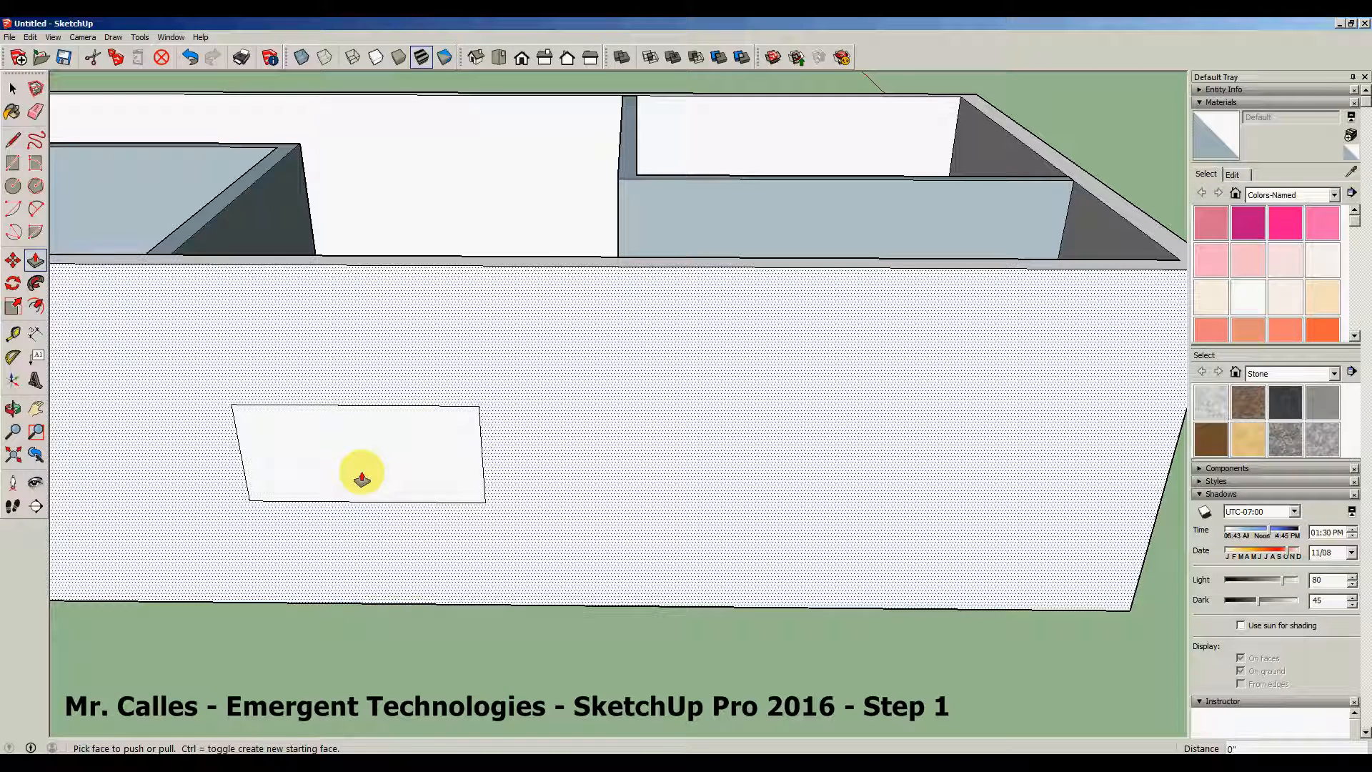
click(362, 478)
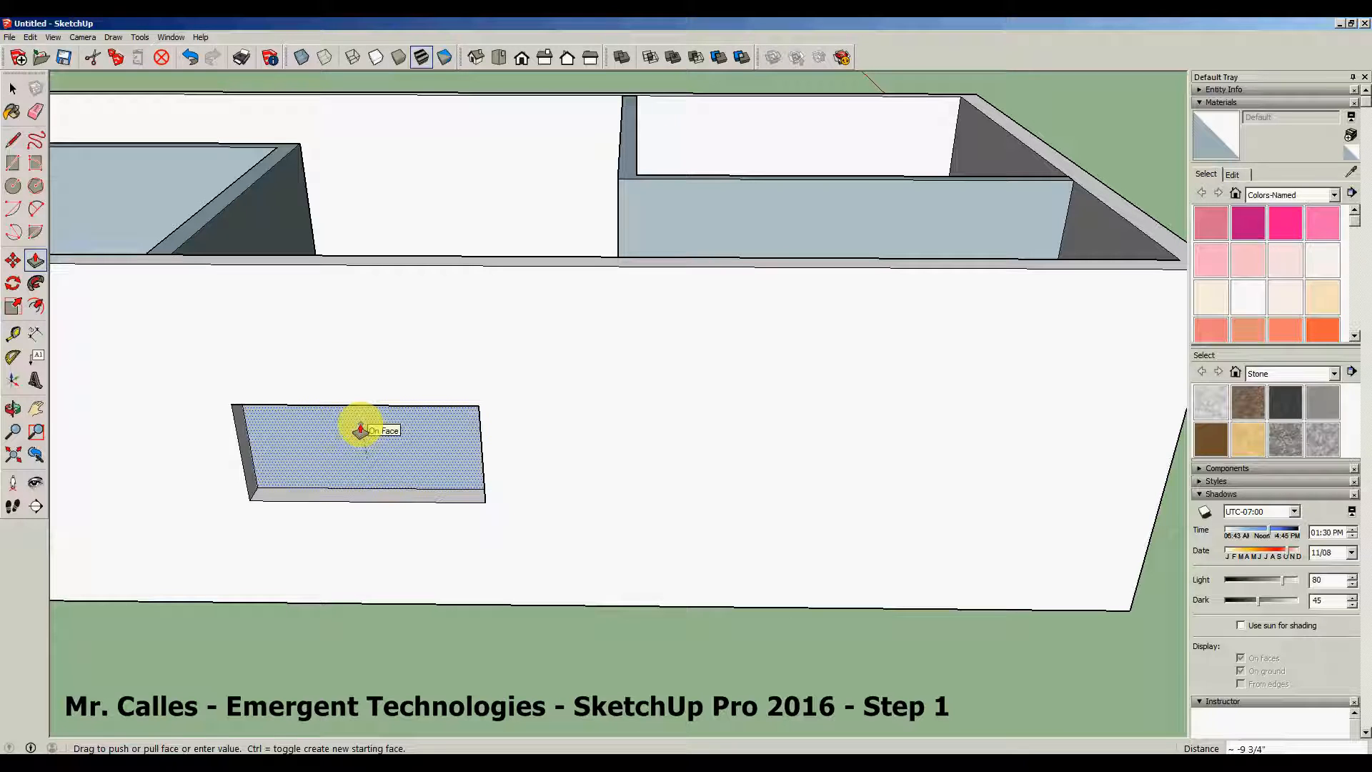
click(360, 429)
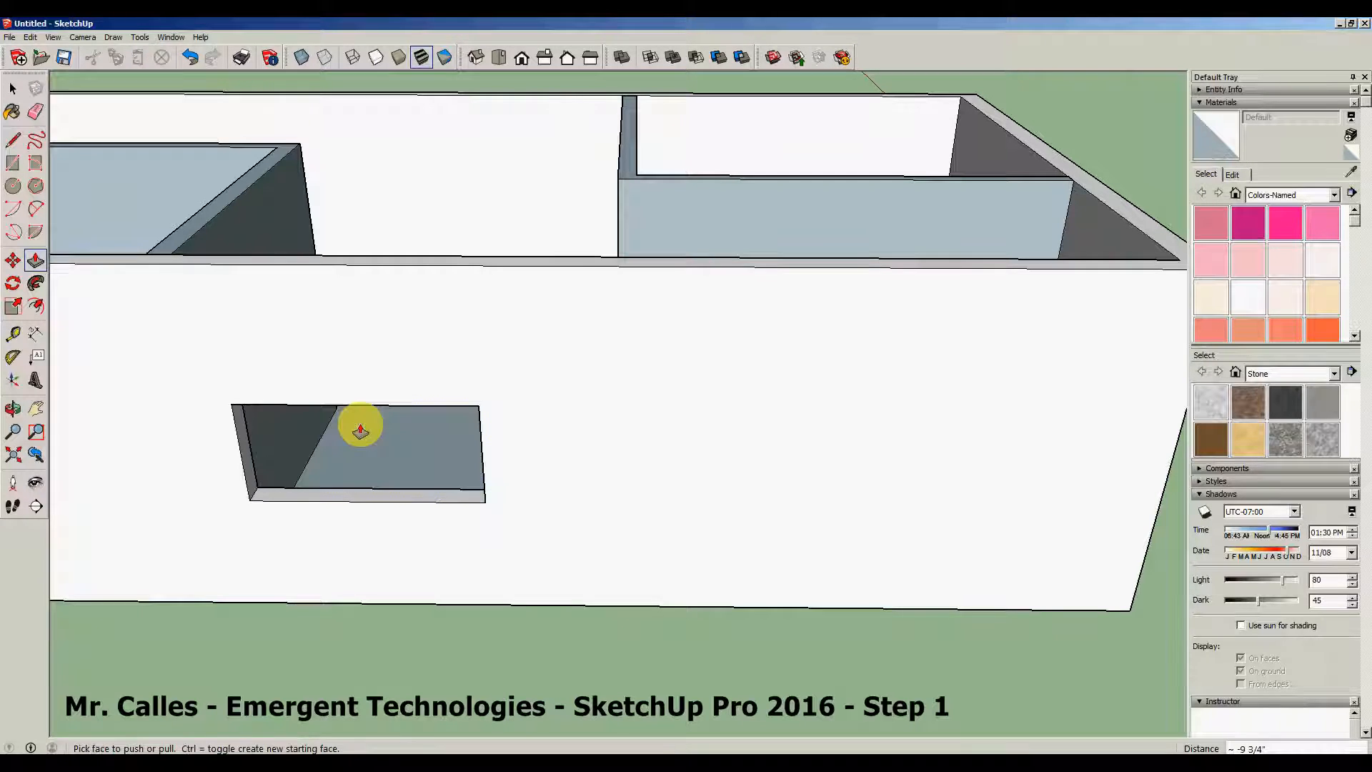
Draw a second window rectangle beside the first opening on the same outer wall, and undo the first push on it.
mouse_move(358, 429)
middle_down()
mouse_move(208, 453)
mouse_move(499, 515)
mouse_move(827, 551)
mouse_move(946, 624)
mouse_move(855, 693)
mouse_move(175, 413)
mouse_move(143, 314)
middle_up()
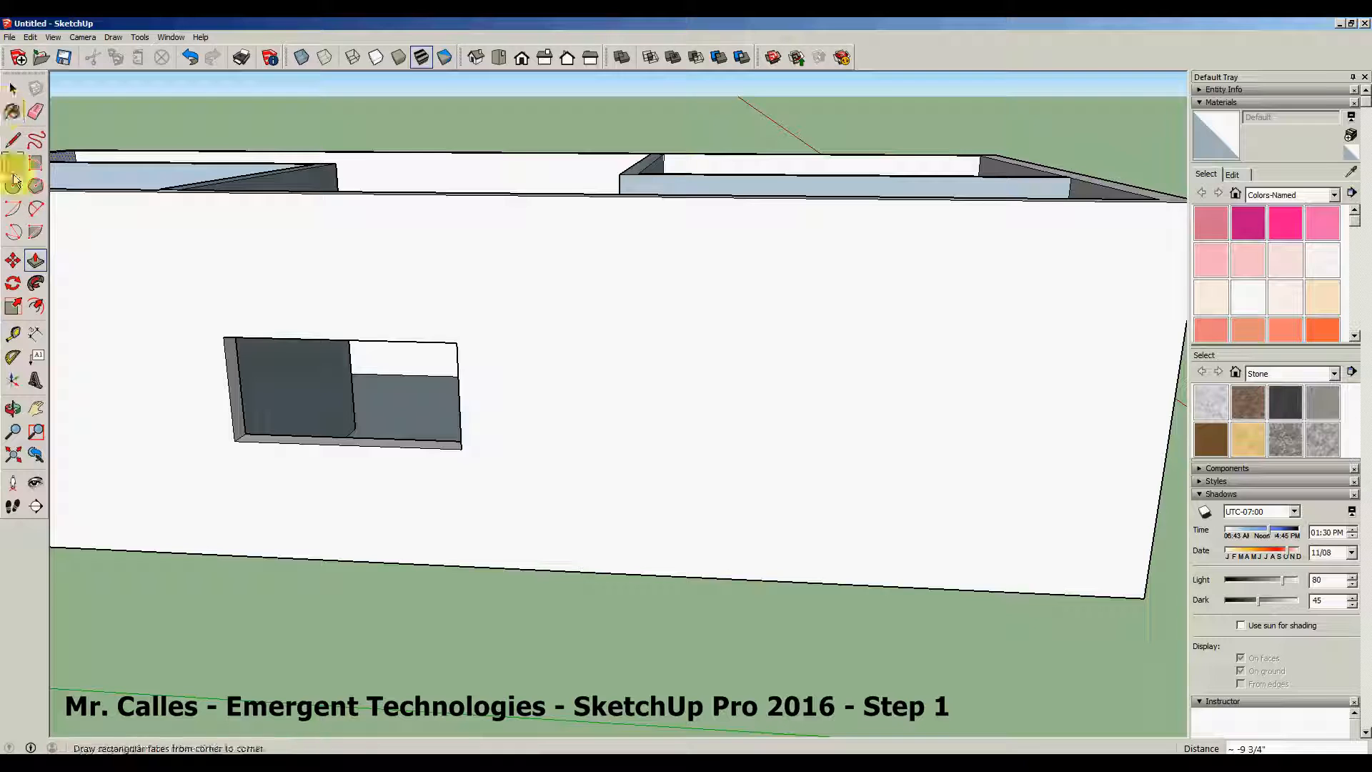
click(190, 58)
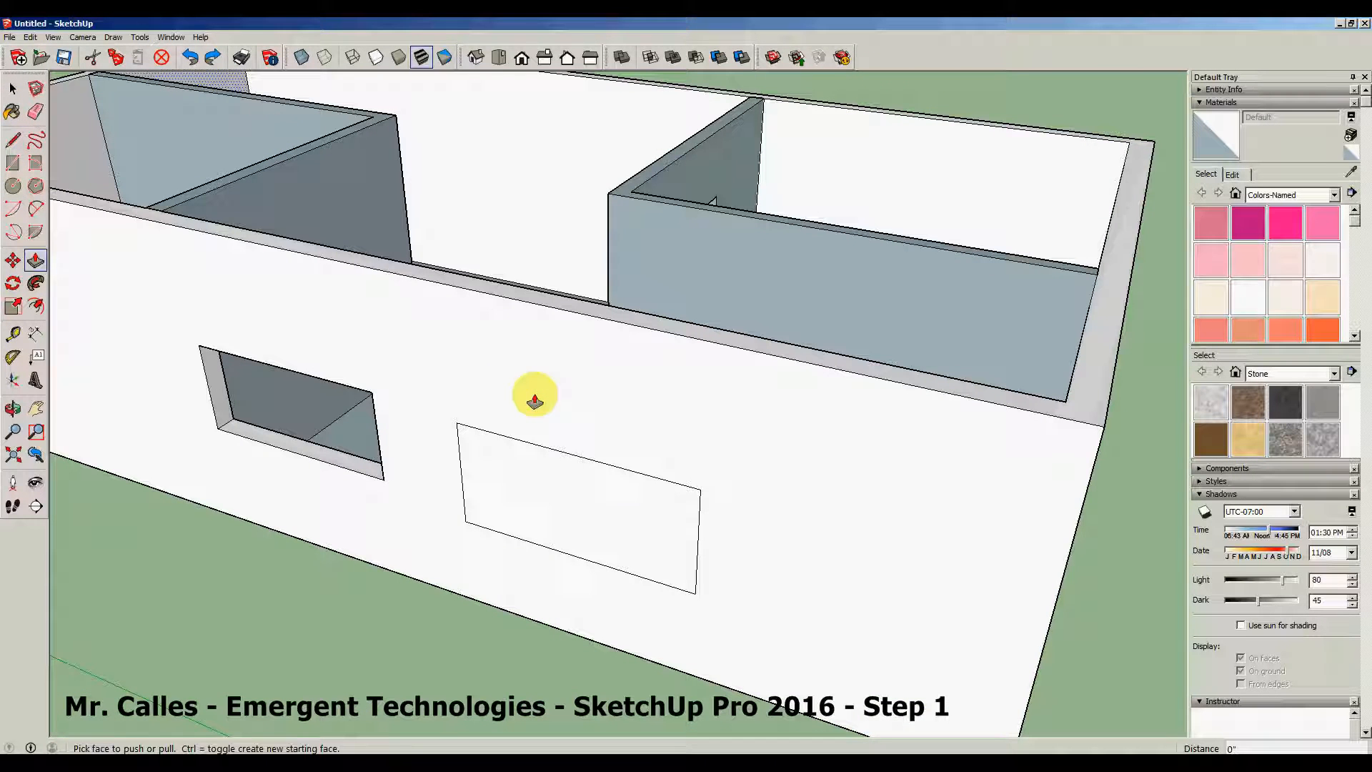
Try to Push/Pull the second window rectangle 11 1/2" into the outer wall, and undo it.
click(538, 526)
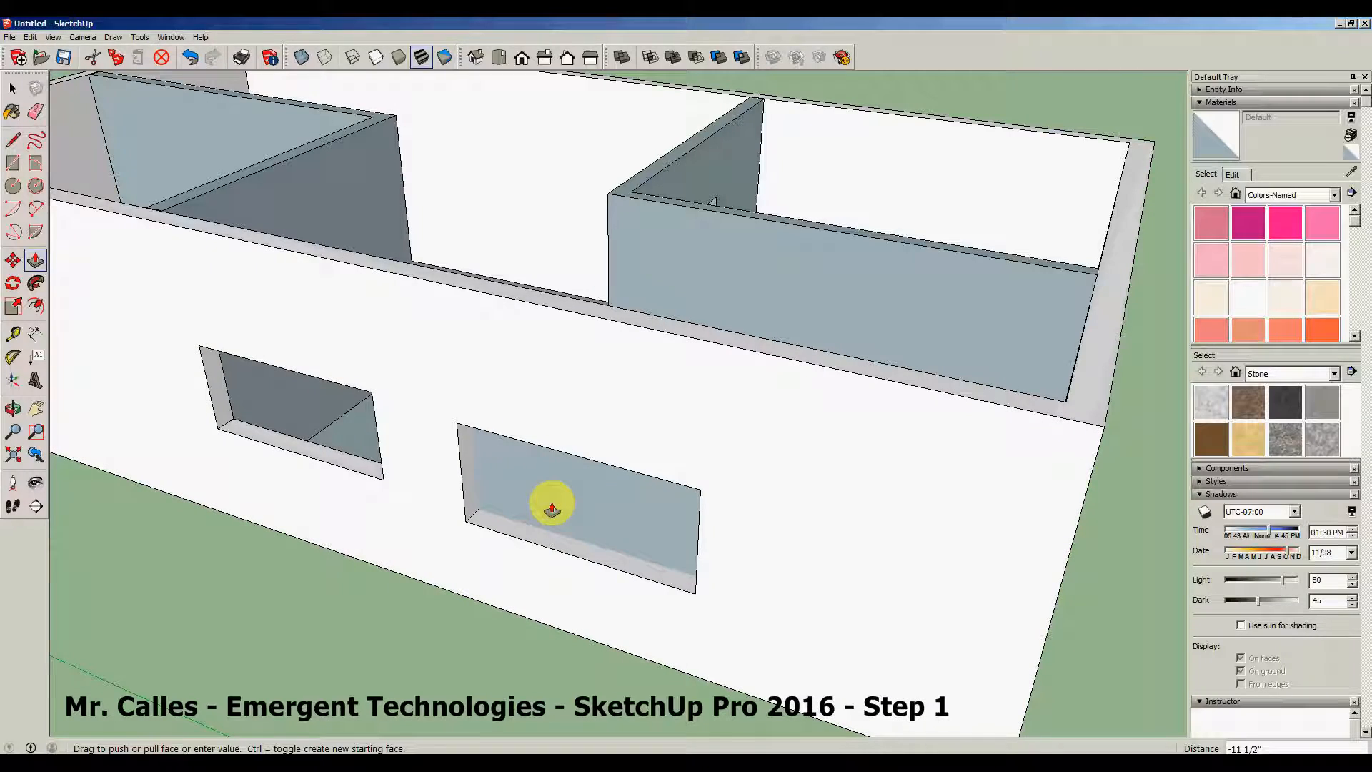
click(566, 490)
middle_drag(751, 453, 331, 481)
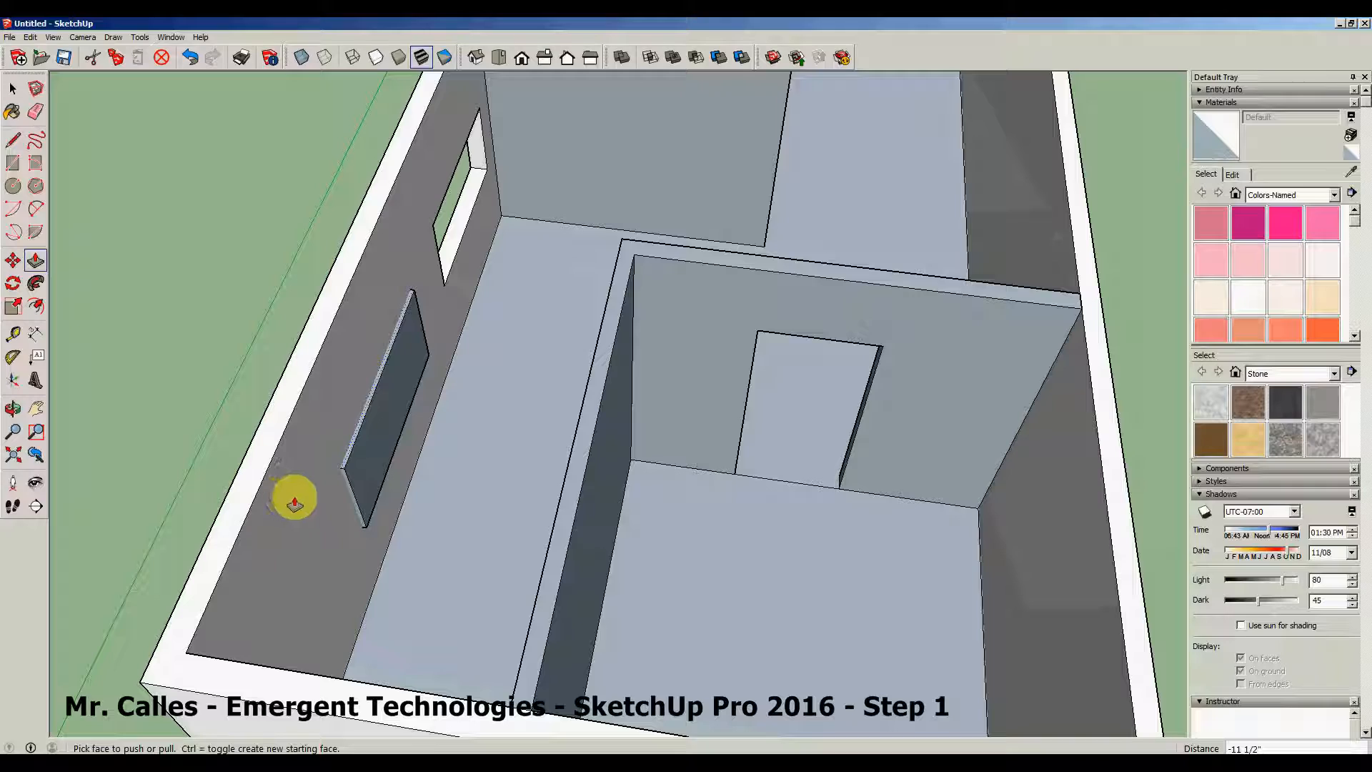
middle_drag(257, 481, 517, 549)
click(192, 57)
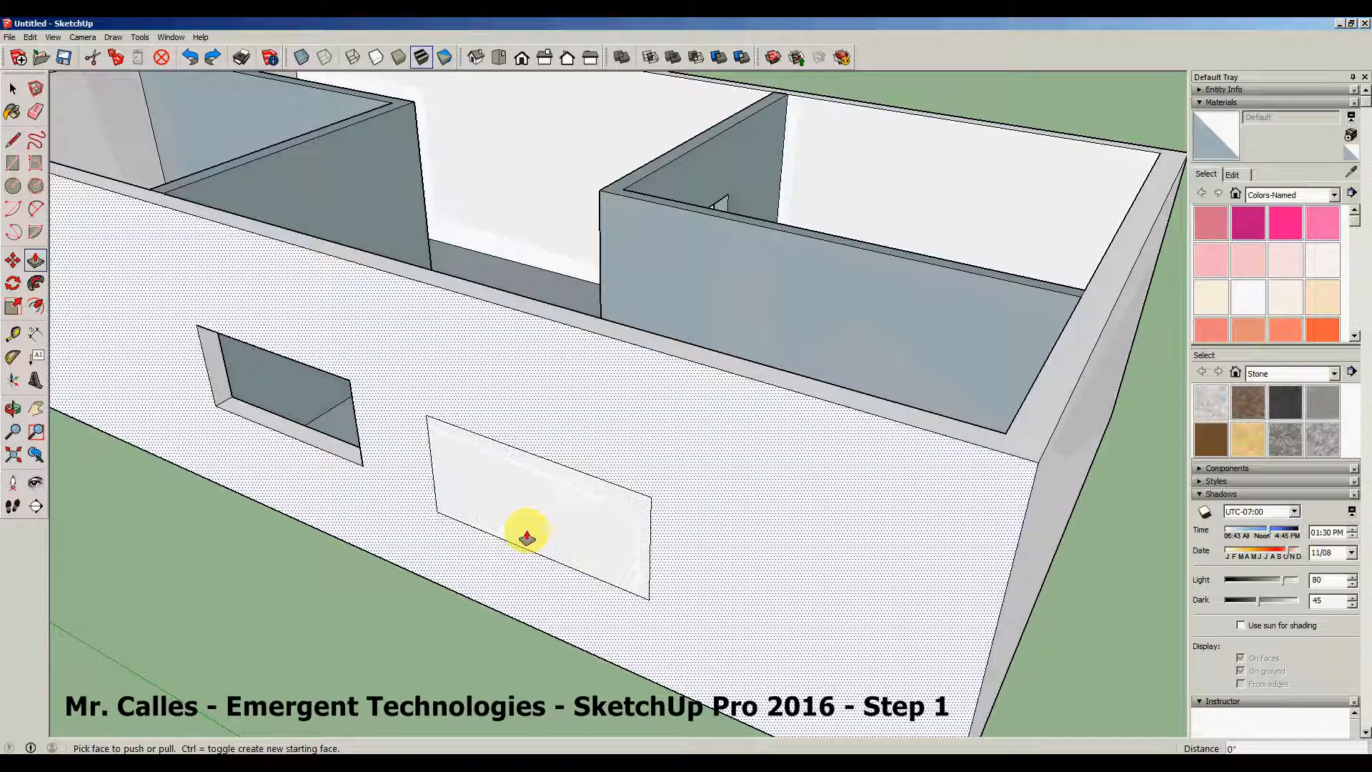
Push/Pull the second window rectangle about 9 3/4" through the outer wall to cut the opening.
click(529, 535)
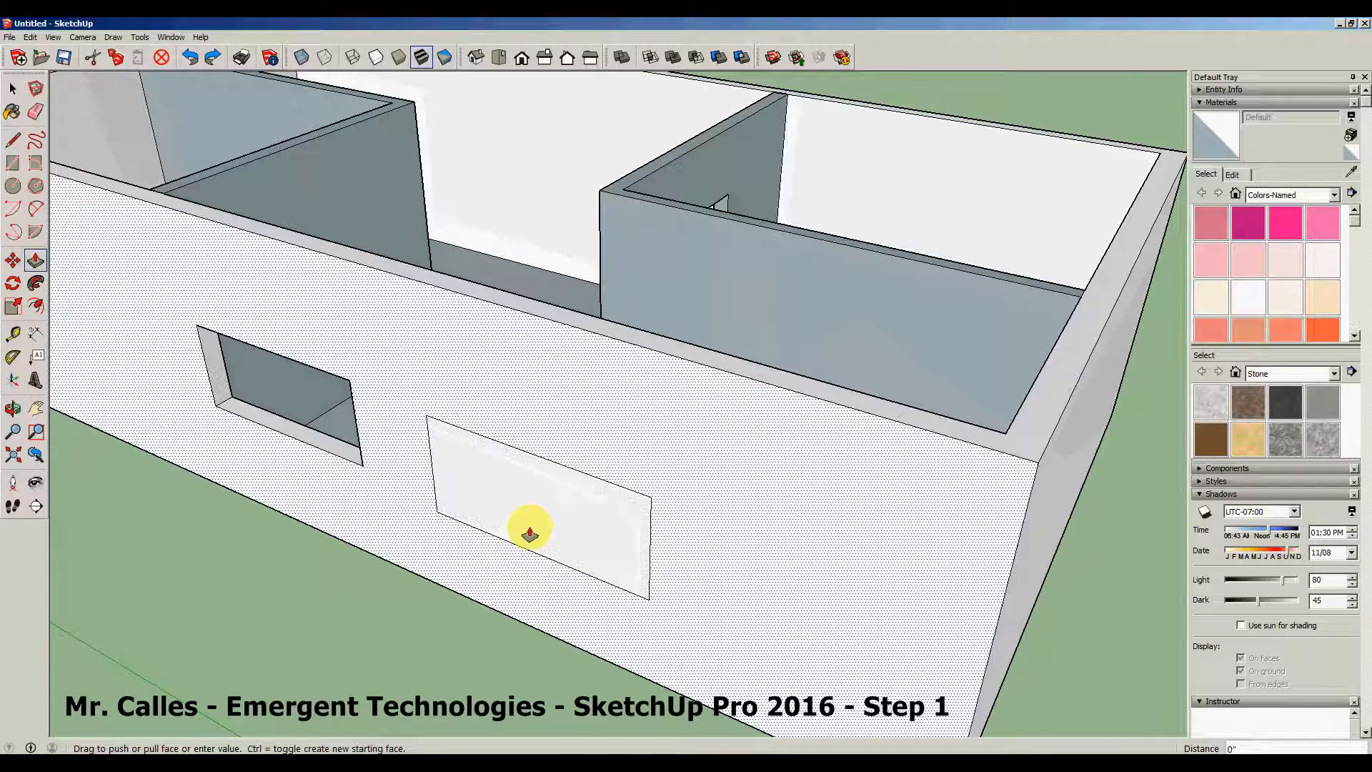
click(546, 520)
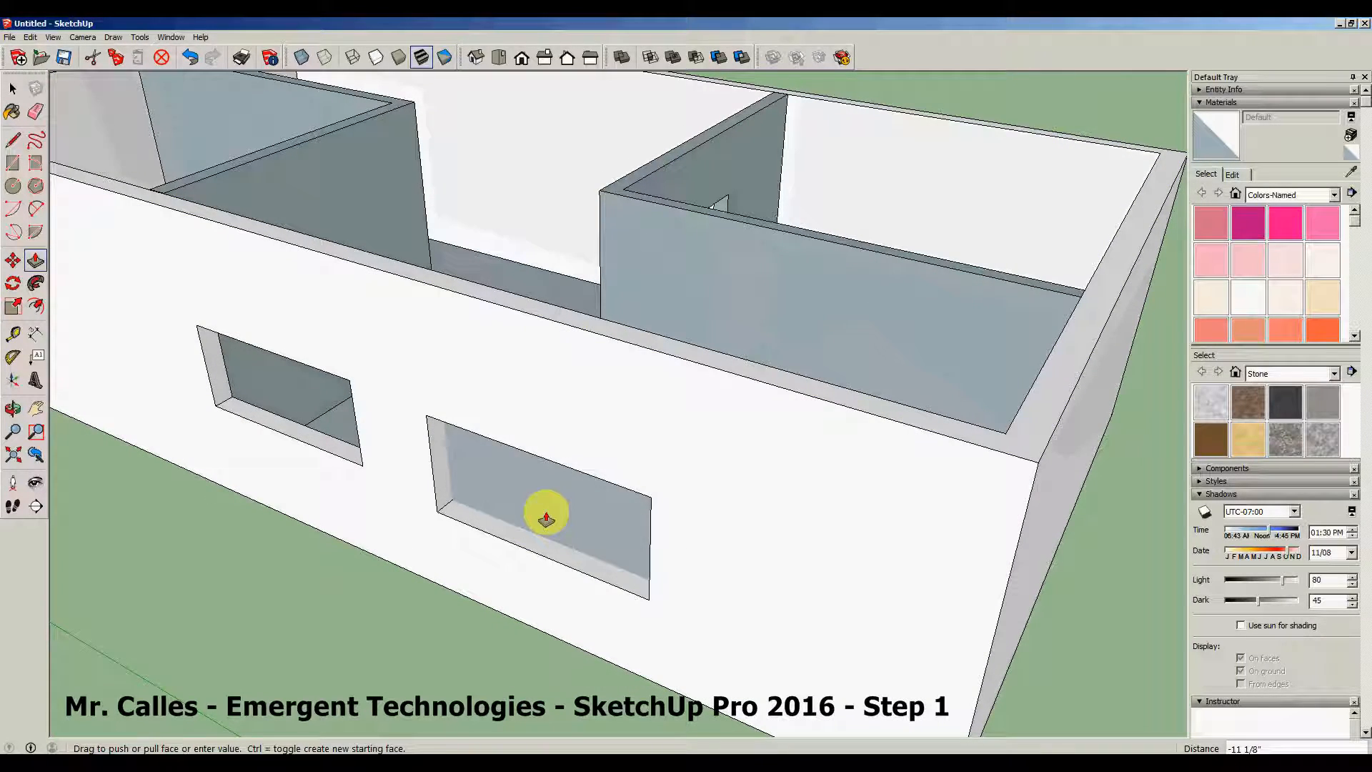
click(569, 486)
middle_drag(699, 474, 567, 383)
scroll(665, 474, down, 3)
key(p)
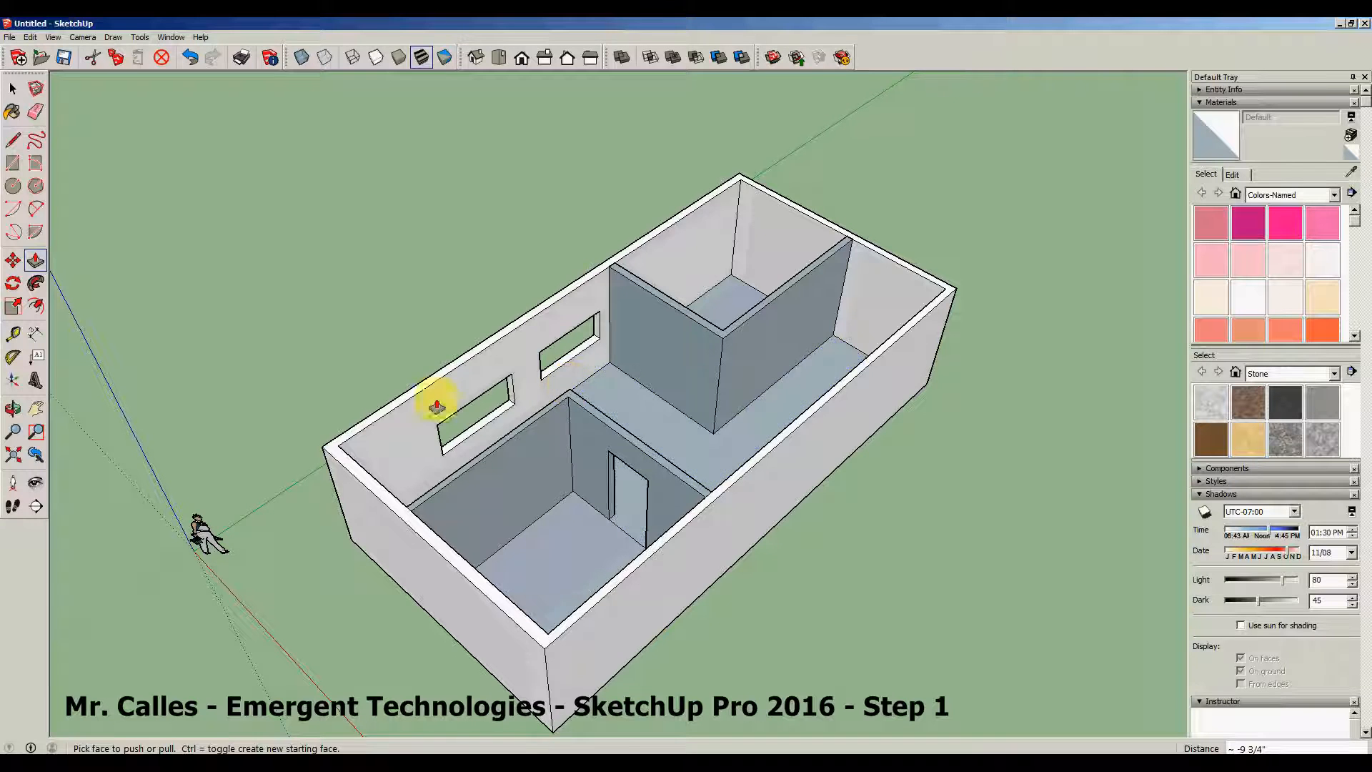
middle_drag(438, 398, 988, 434)
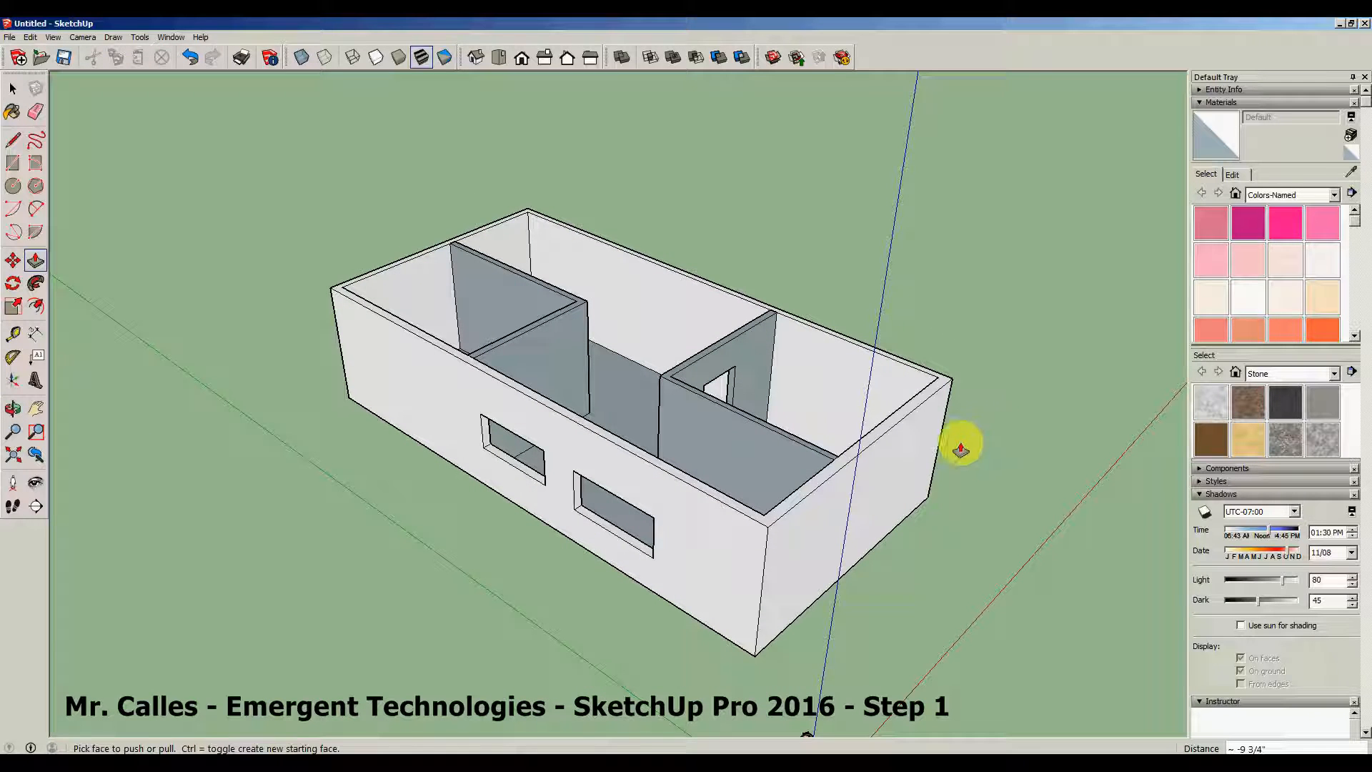